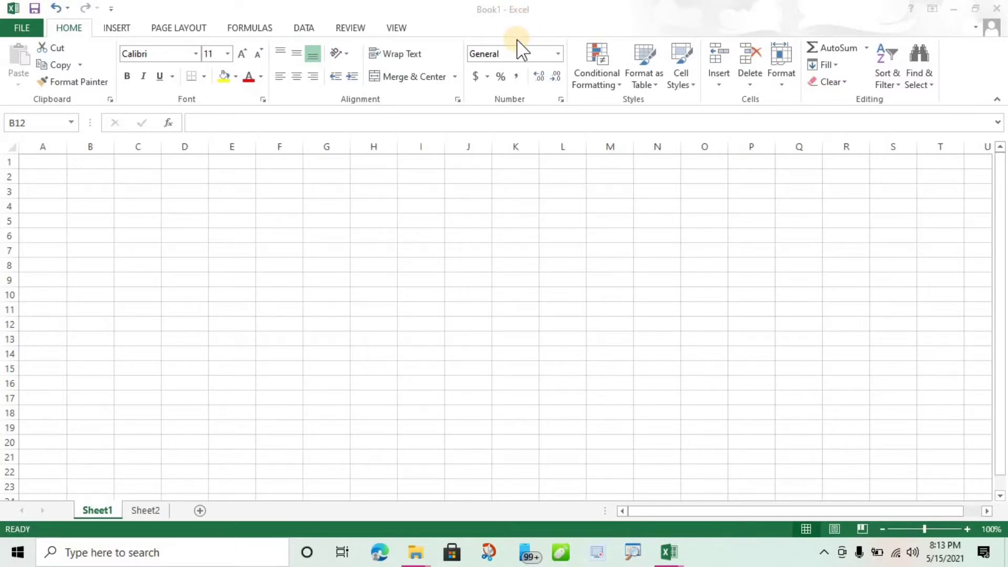
Add a new blank worksheet after Sheet2 in the workbook
{"action": "left_click", "coordinate": [96, 508]}
{"action": "left_click", "coordinate": [200, 511]}
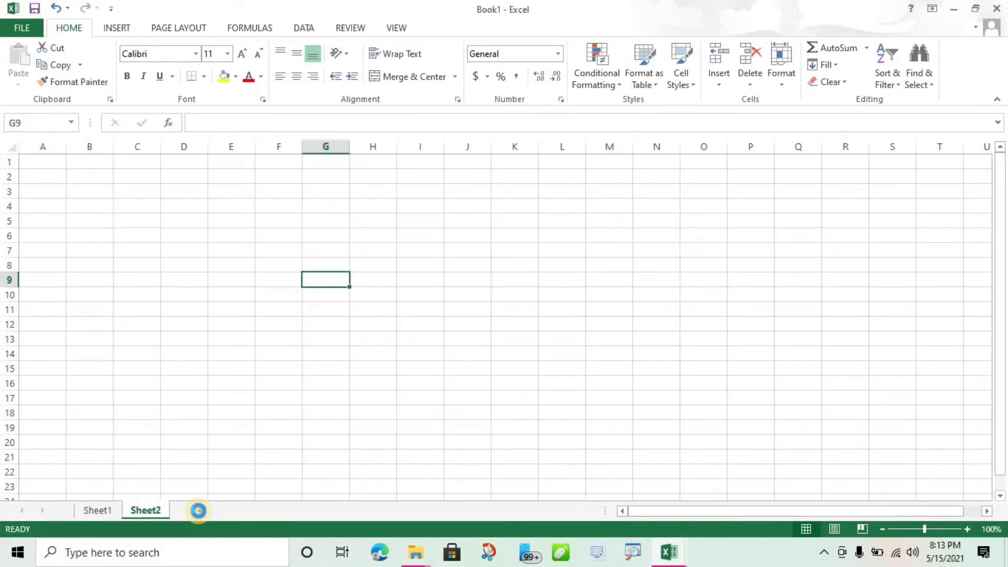
{"action": "left_click_drag", "start_coordinate": [106, 213], "coordinate": [108, 226]}
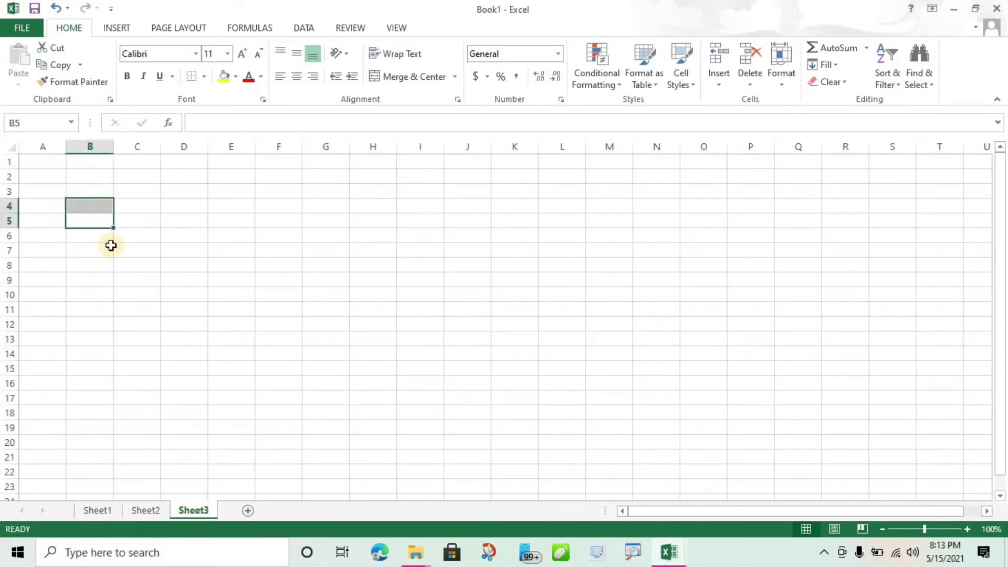
Look through Sheet1, Sheet2 and Sheet3 by switching between the worksheets
{"action": "left_click", "coordinate": [105, 505]}
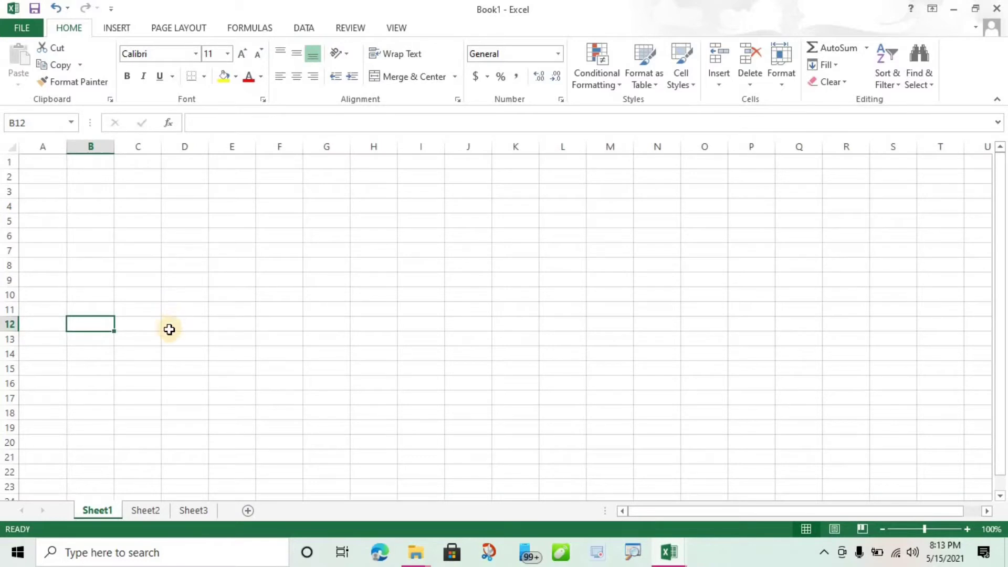
{"action": "left_click", "coordinate": [332, 259]}
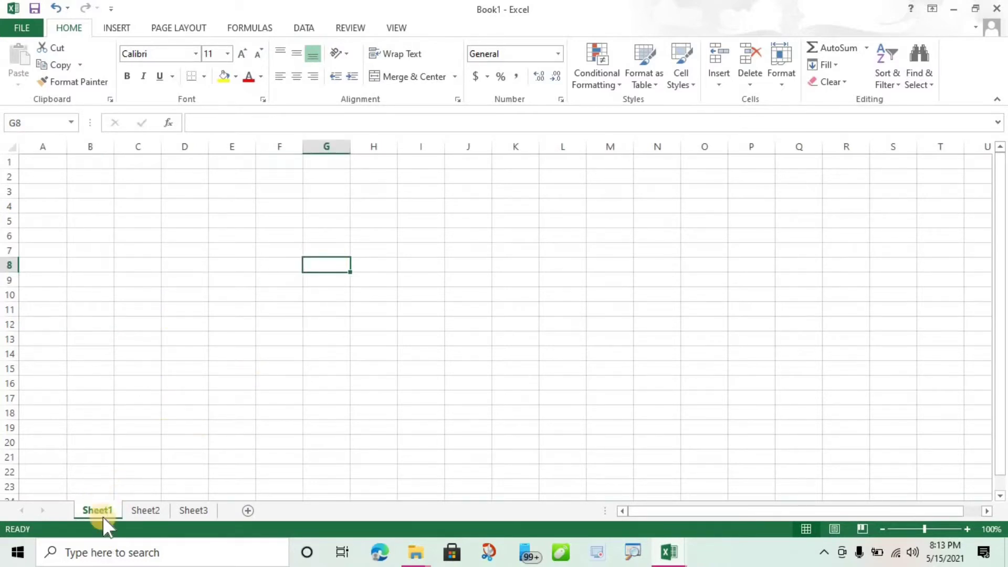
{"action": "left_click", "coordinate": [143, 512]}
{"action": "left_click", "coordinate": [183, 511]}
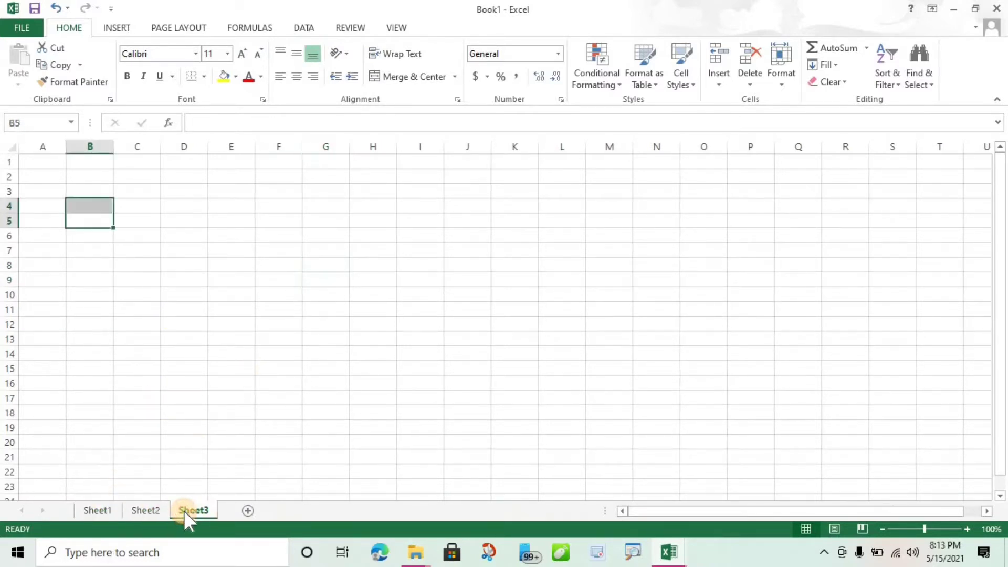
{"action": "left_click", "coordinate": [182, 328]}
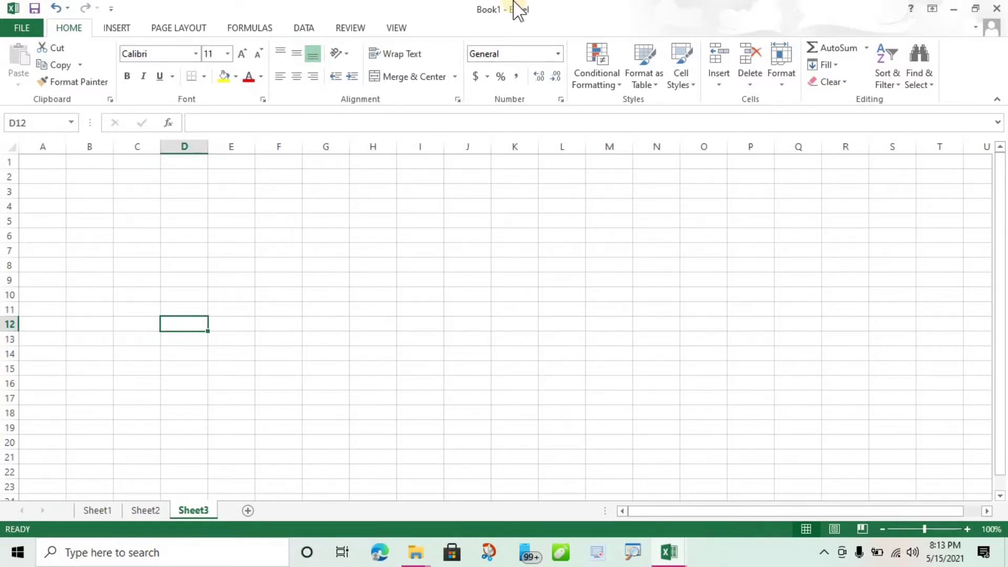
{"action": "left_click", "coordinate": [112, 509]}
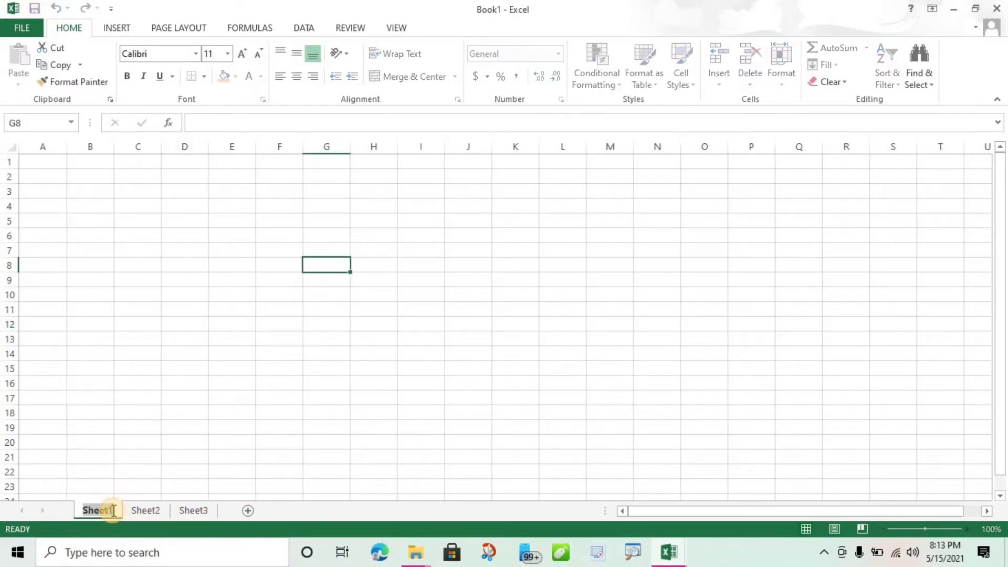
{"action": "double_click", "coordinate": [110, 510]}
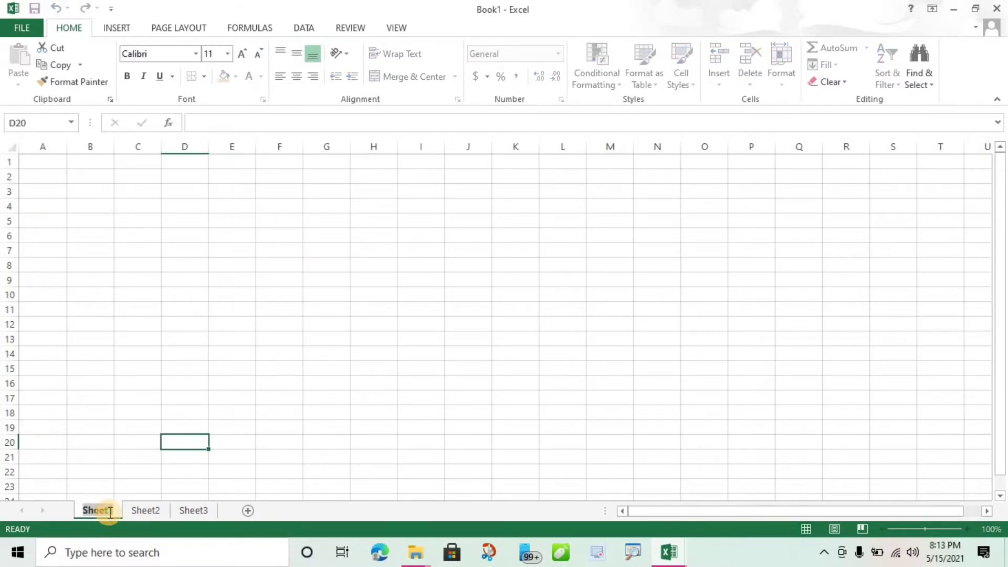
{"action": "left_click", "coordinate": [326, 353]}
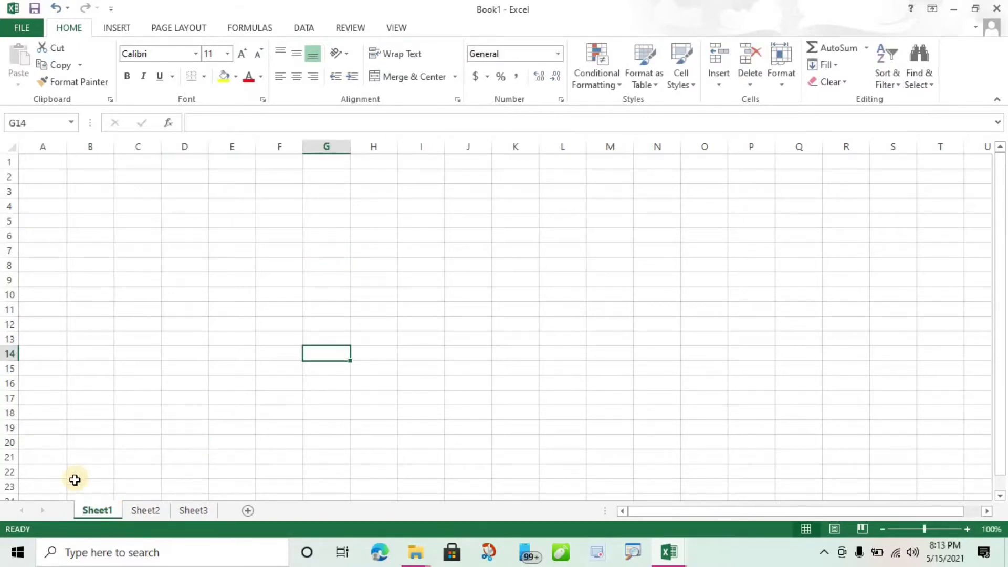
{"action": "double_click", "coordinate": [99, 512]}
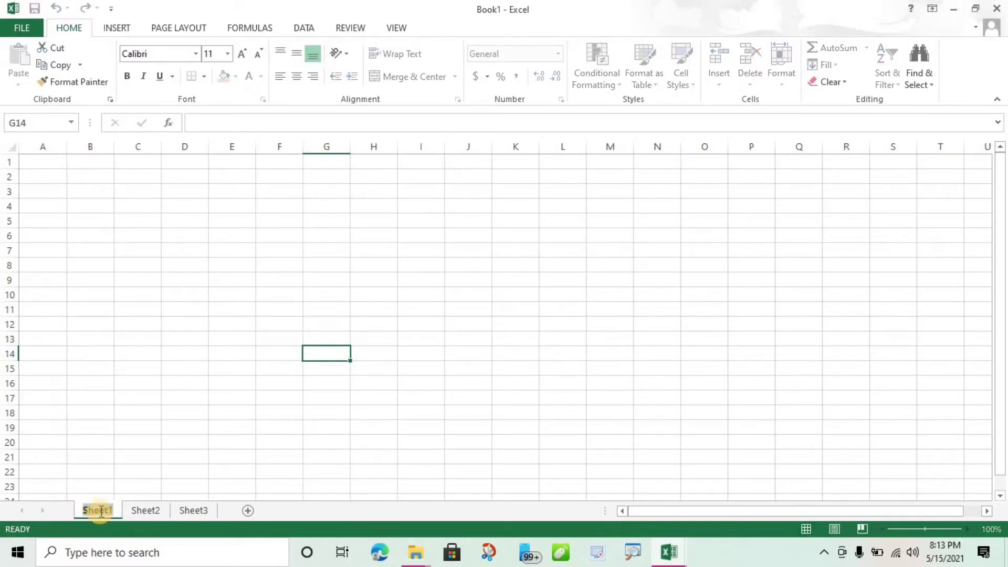
{"action": "left_click", "coordinate": [208, 437]}
Rename the Sheet1 worksheet as English
{"action": "right_click", "coordinate": [109, 510]}
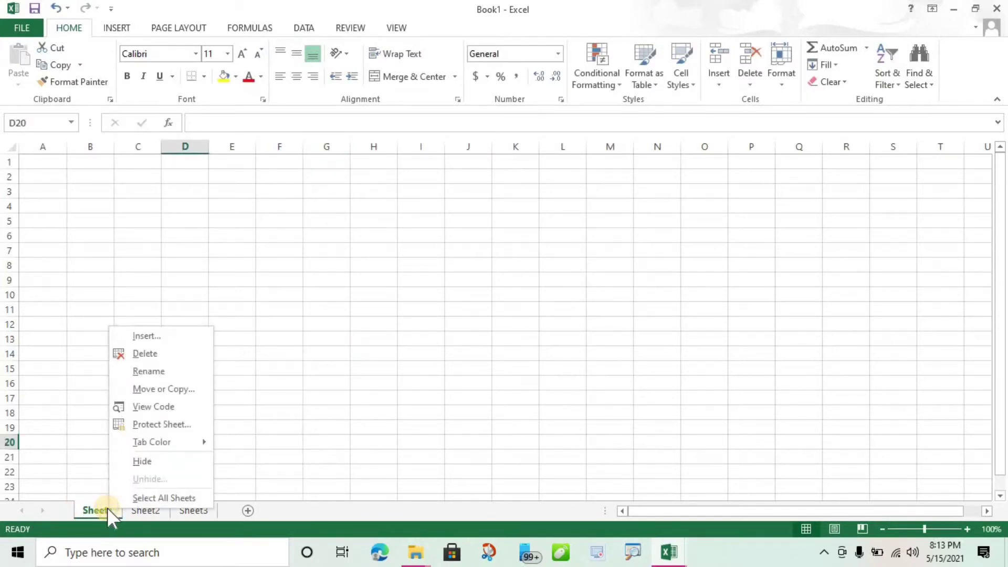
{"action": "left_click", "coordinate": [158, 369]}
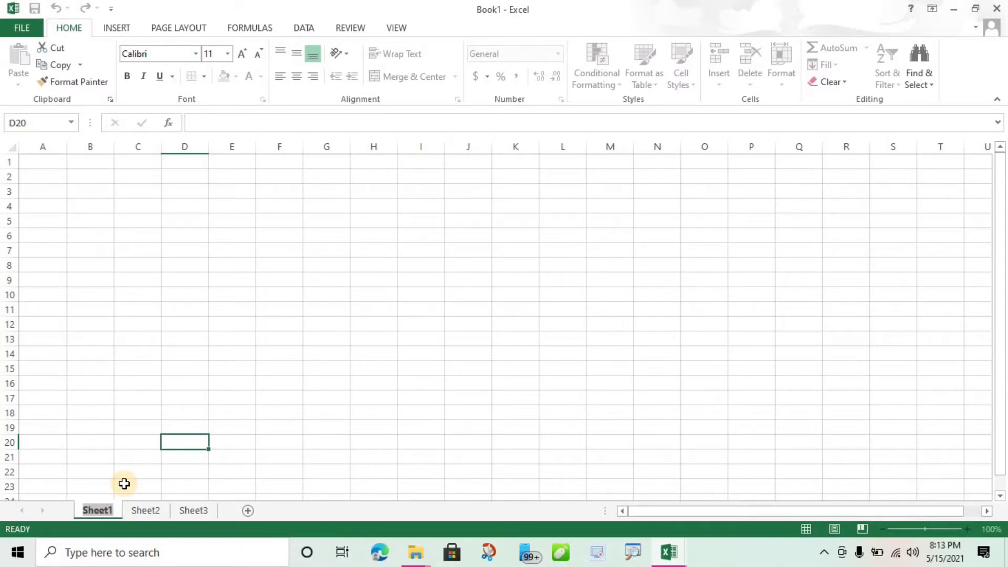
{"action": "type", "text": "En"}
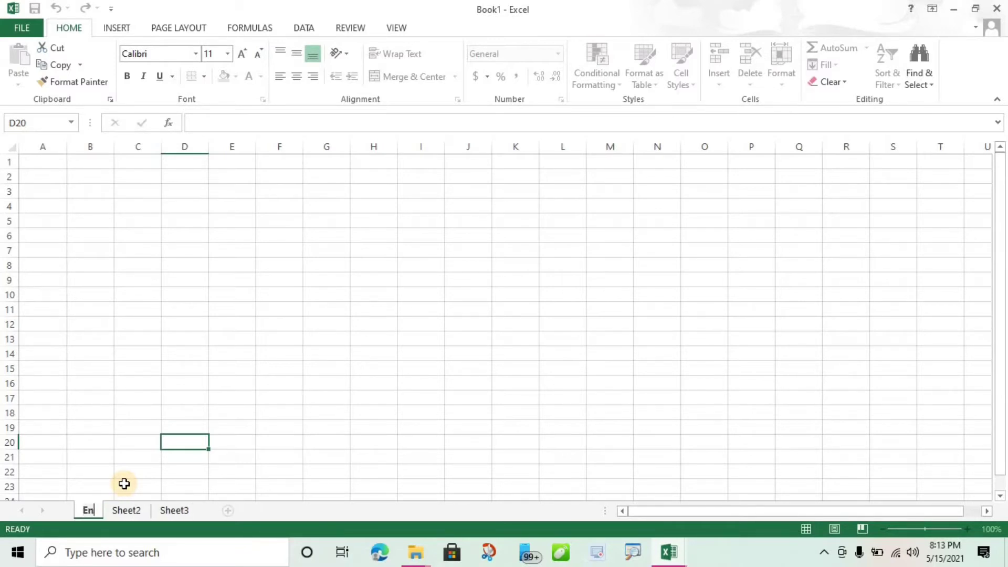
{"action": "type", "text": "glishg"}
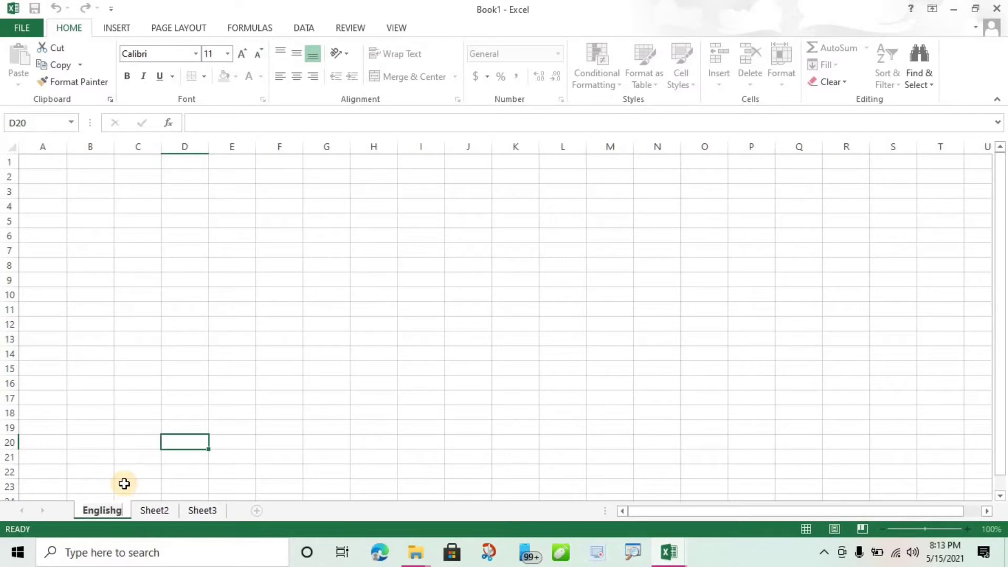
{"action": "key", "text": "BackSpace"}
{"action": "key", "text": "BackSpace"}
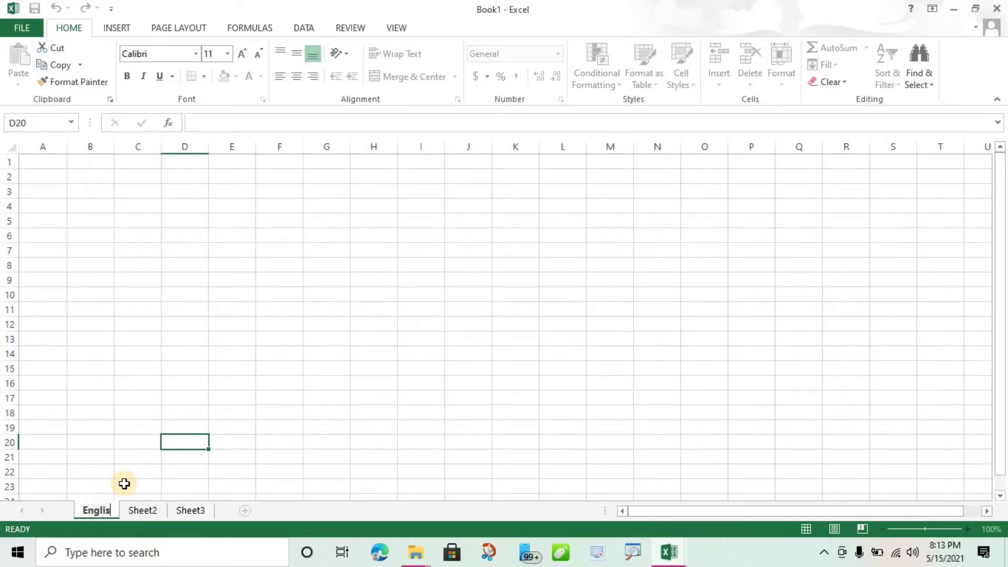
{"action": "type", "text": "sh"}
{"action": "key", "text": "BackSpace"}
{"action": "key", "text": "BackSpace"}
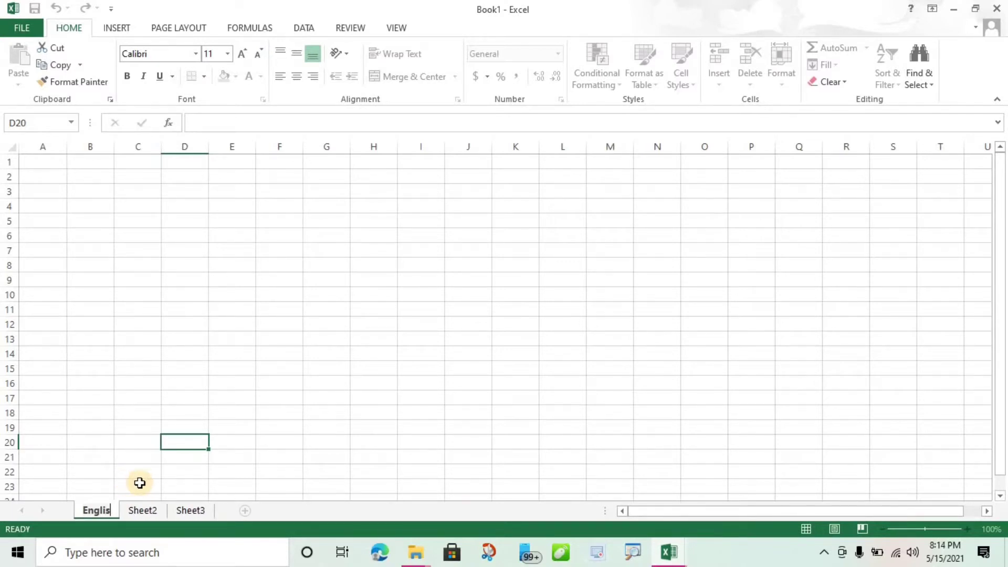
{"action": "type", "text": "h"}
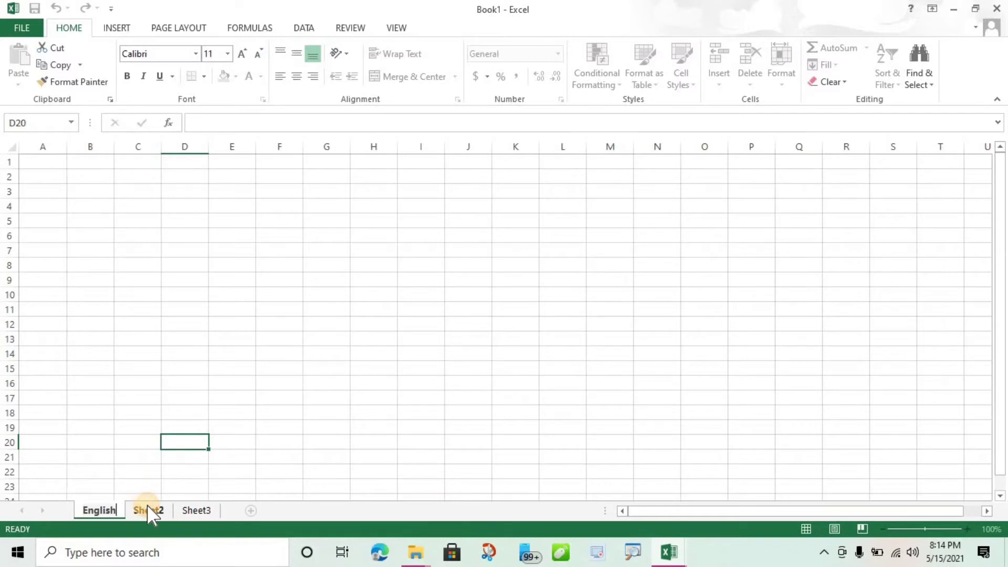
Rename the Sheet2 worksheet as Maths
{"action": "left_click", "coordinate": [153, 509]}
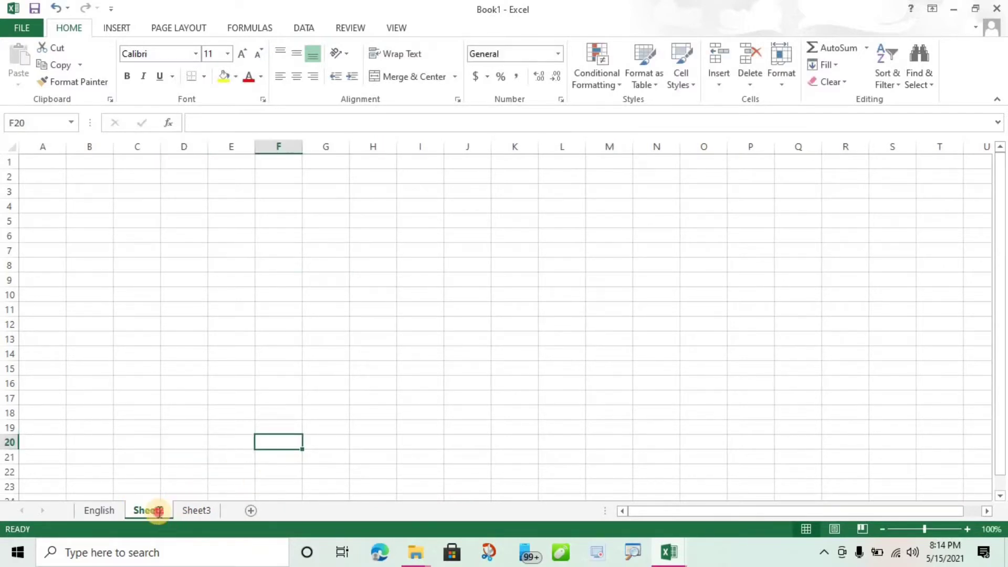
{"action": "double_click", "coordinate": [157, 510]}
{"action": "type", "text": "Maths"}
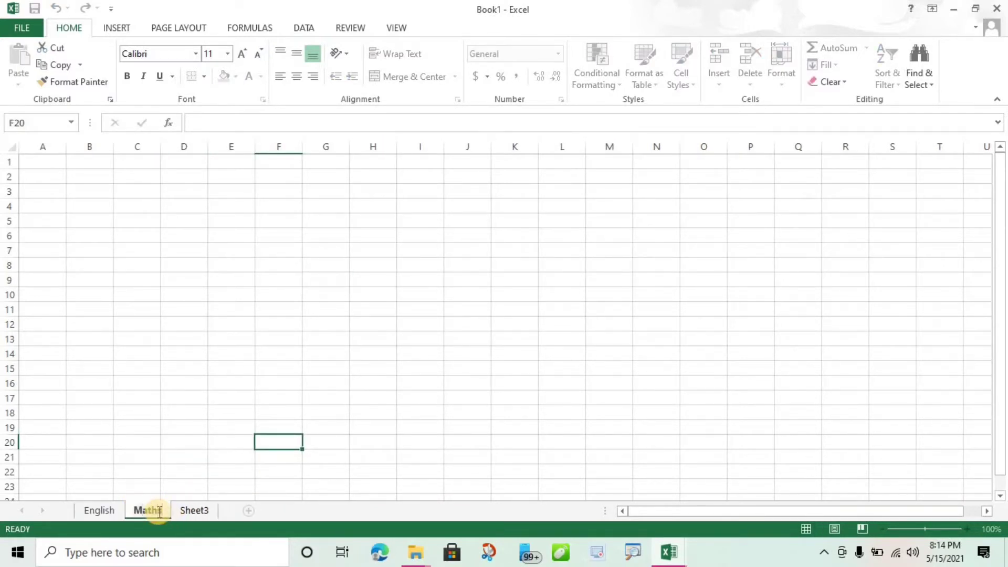
Rename the Sheet3 worksheet as Bio
{"action": "left_click", "coordinate": [193, 510]}
{"action": "double_click", "coordinate": [194, 511]}
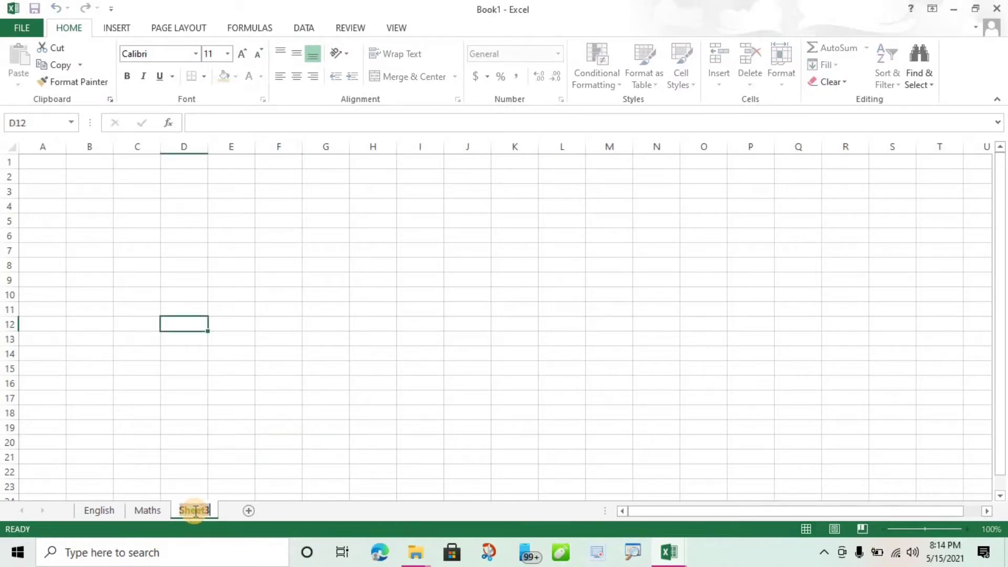
{"action": "type", "text": "S"}
{"action": "type", "text": "Bio"}
{"action": "key", "text": "Return"}
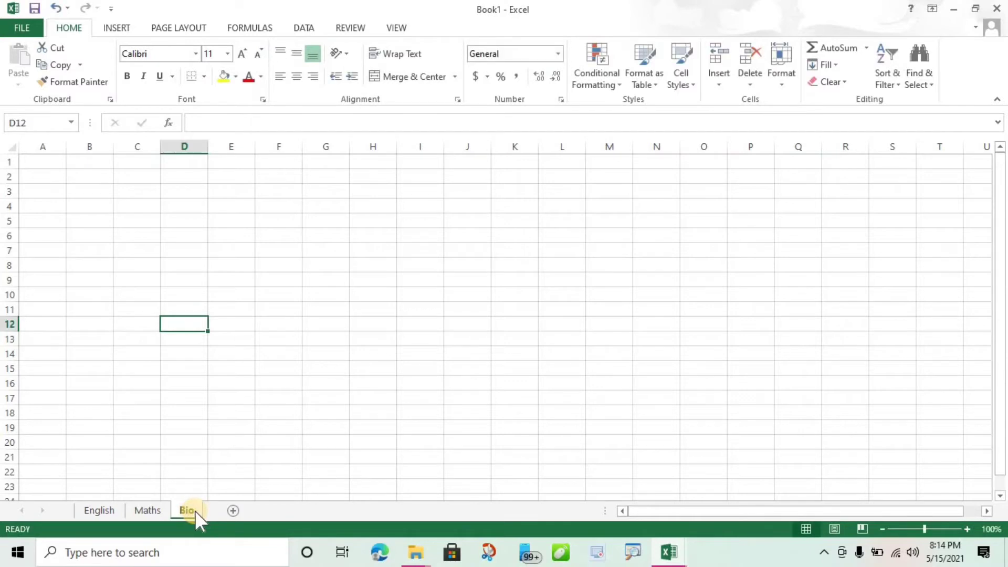
Review the English, Maths and Bio worksheets by switching between them
{"action": "left_click", "coordinate": [225, 376]}
{"action": "left_click", "coordinate": [99, 509]}
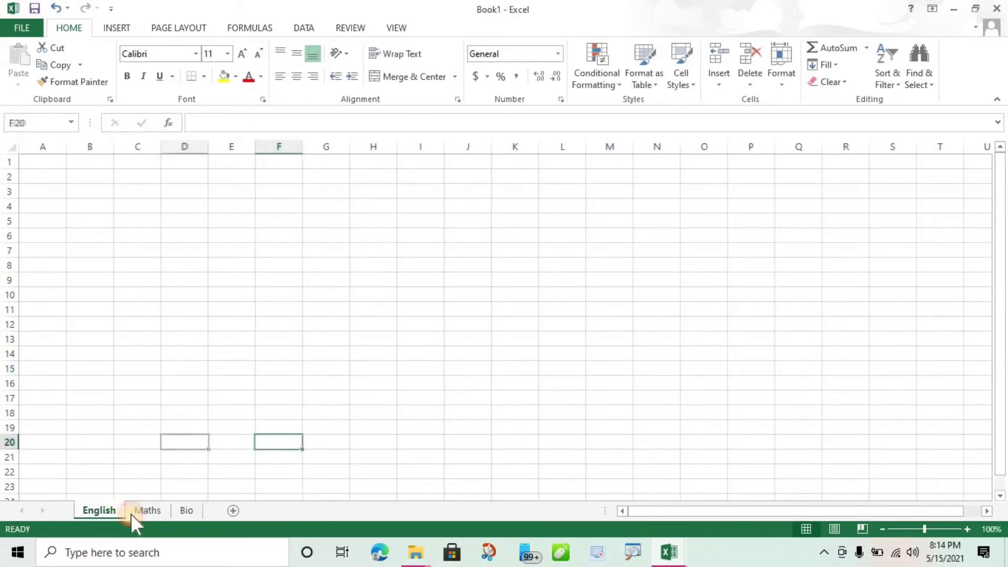
{"action": "left_click", "coordinate": [178, 509]}
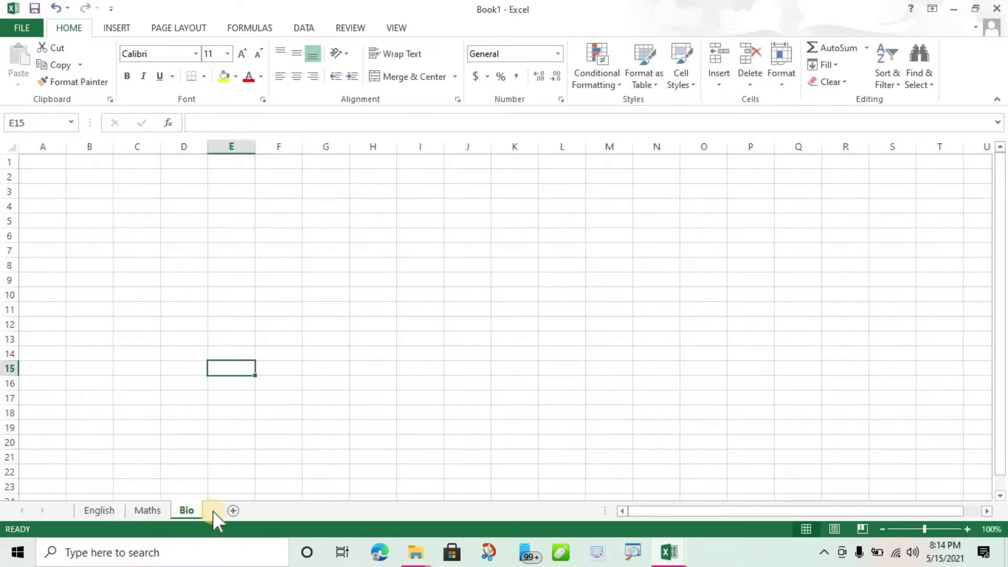
{"action": "left_click", "coordinate": [112, 509]}
{"action": "left_click", "coordinate": [162, 511]}
{"action": "left_click", "coordinate": [173, 509]}
Add a fourth worksheet after Bio and rename it as Music
{"action": "left_click", "coordinate": [233, 511]}
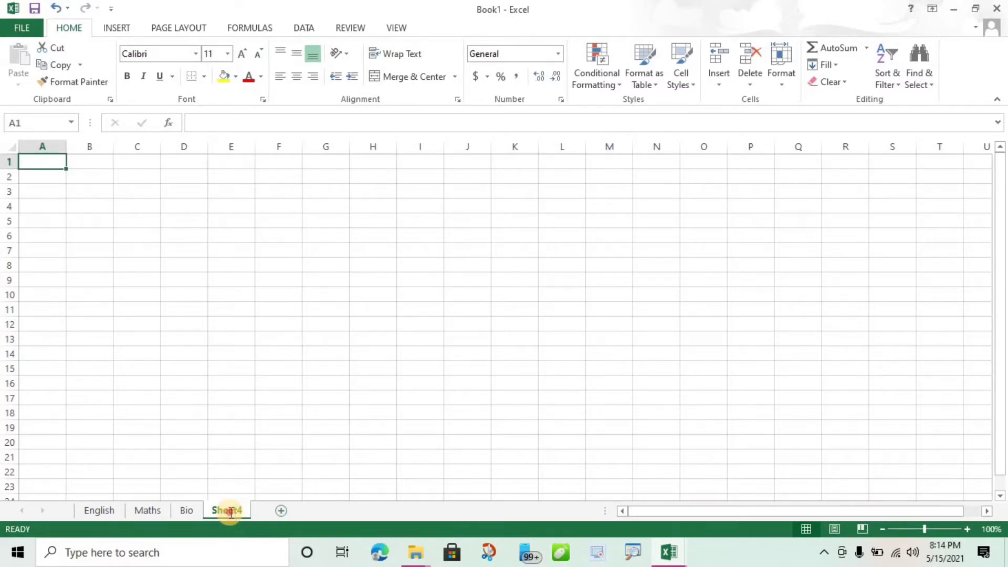
{"action": "double_click", "coordinate": [231, 512]}
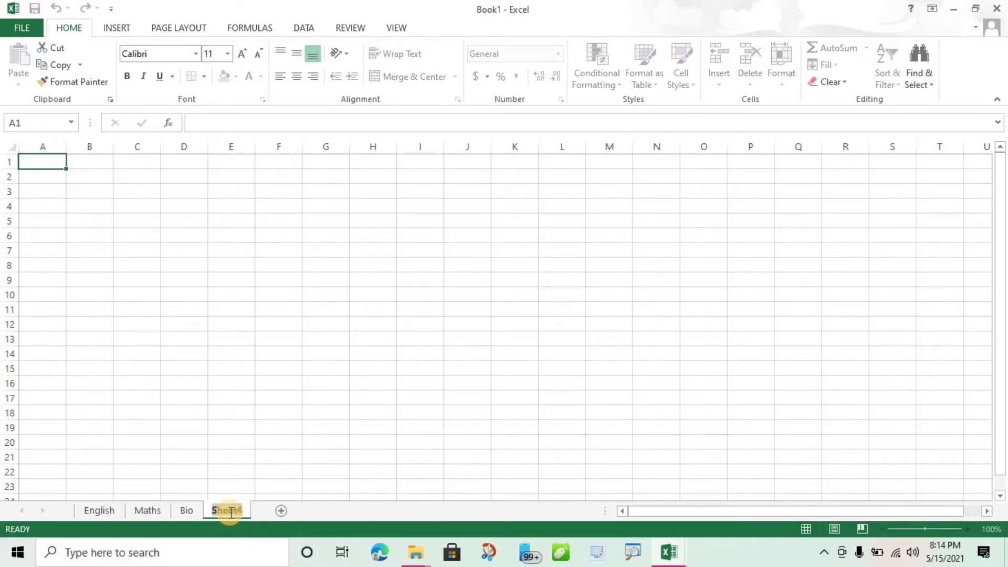
{"action": "type", "text": "Mus"}
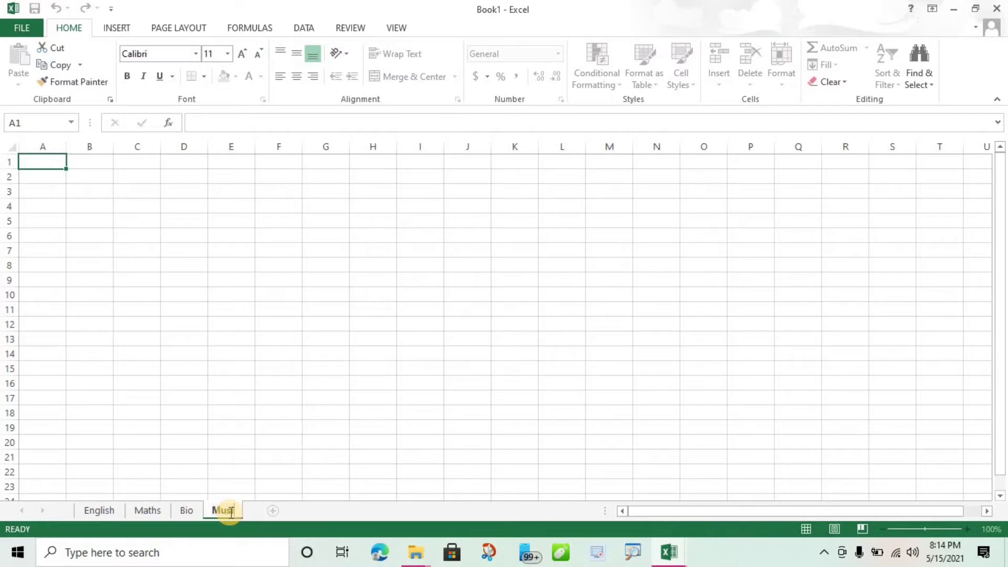
{"action": "type", "text": "ic"}
{"action": "left_click", "coordinate": [285, 350]}
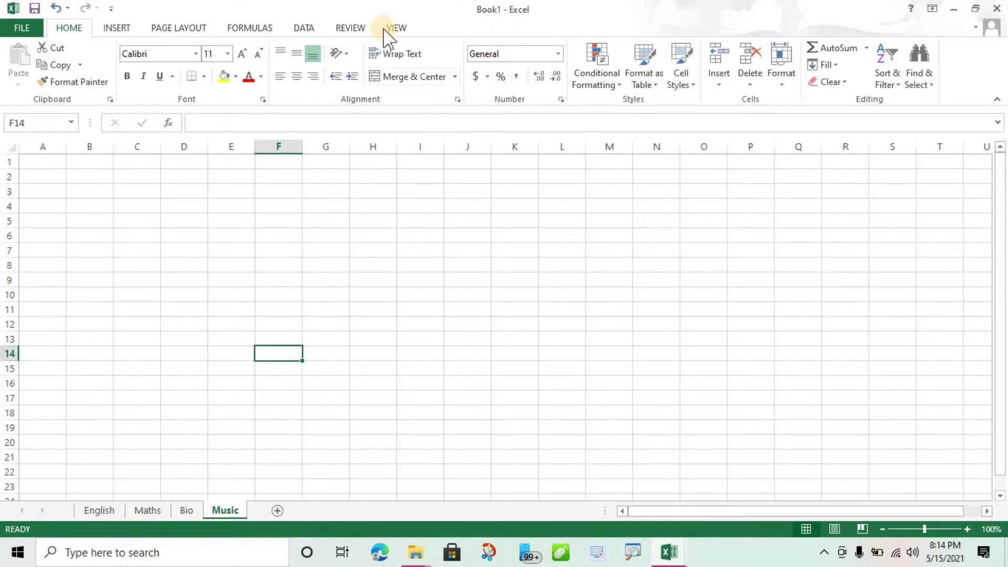
{"action": "left_click", "coordinate": [412, 228]}
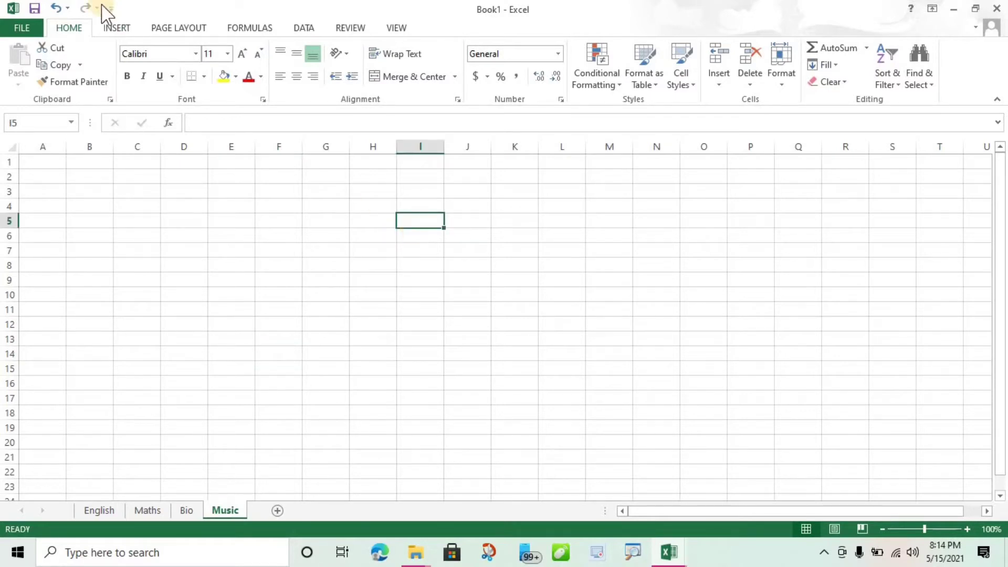
Save the workbook to the computer's Desktop folder under the file name My workbook
{"action": "left_click", "coordinate": [22, 27]}
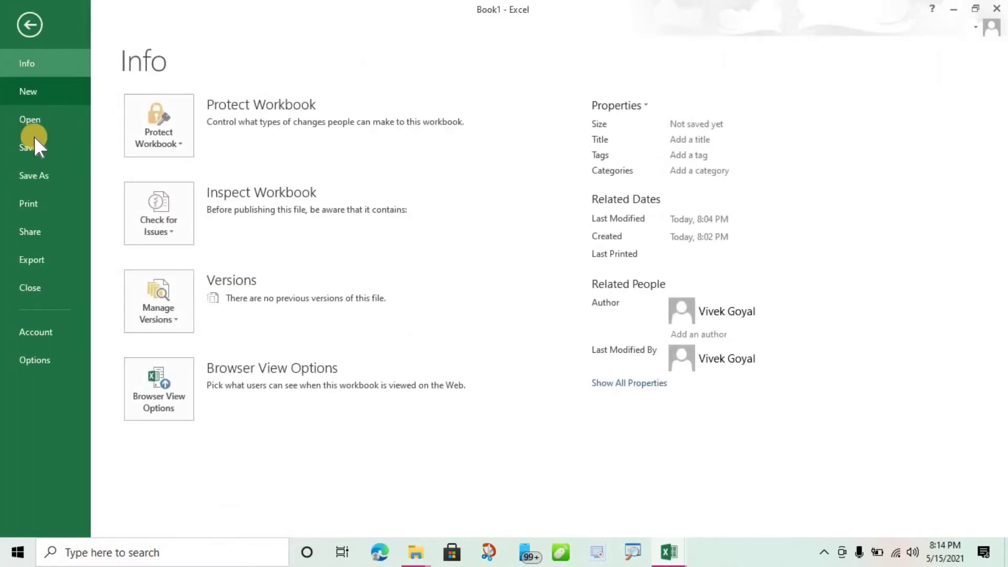
{"action": "left_click", "coordinate": [35, 138]}
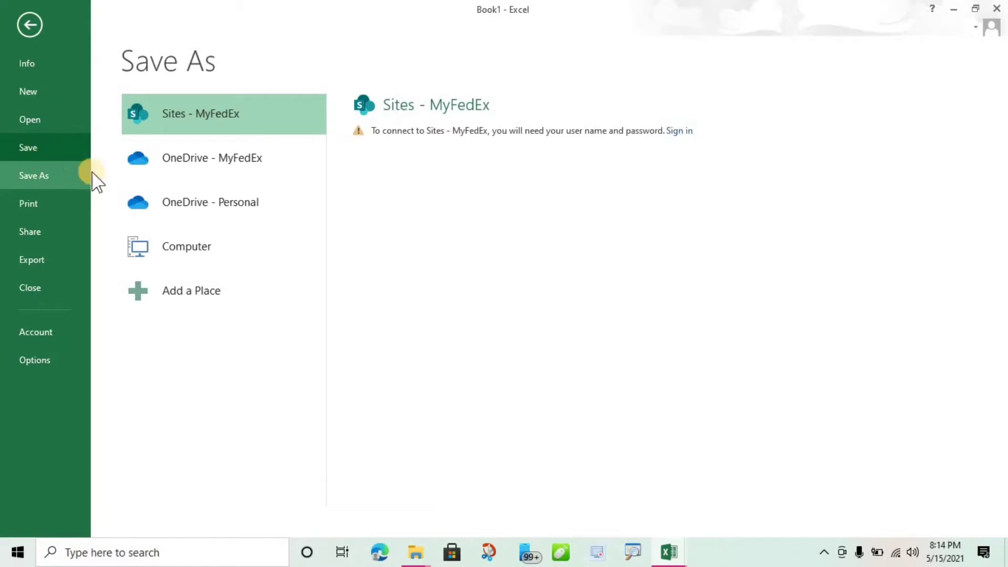
{"action": "left_click", "coordinate": [205, 265]}
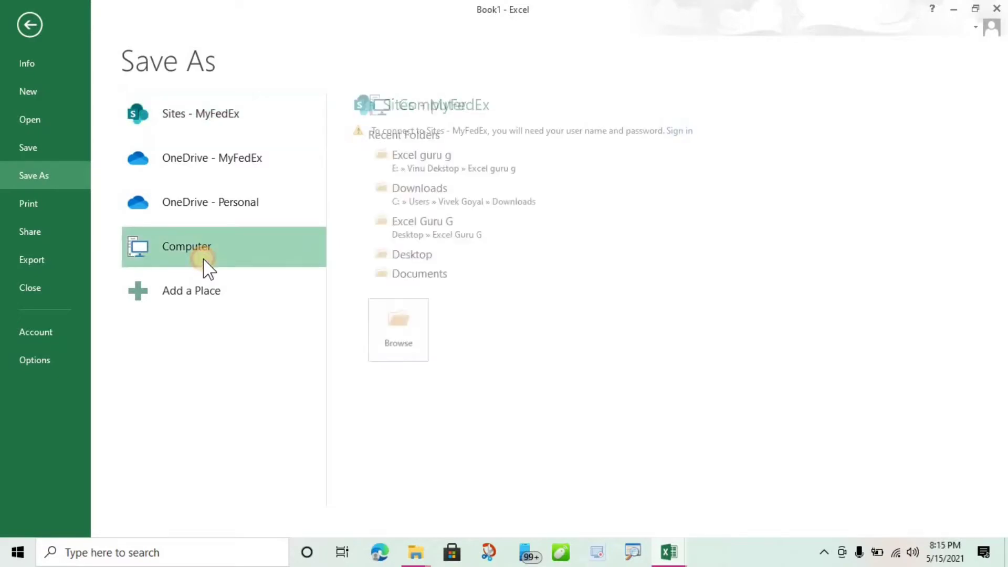
{"action": "left_click", "coordinate": [413, 254]}
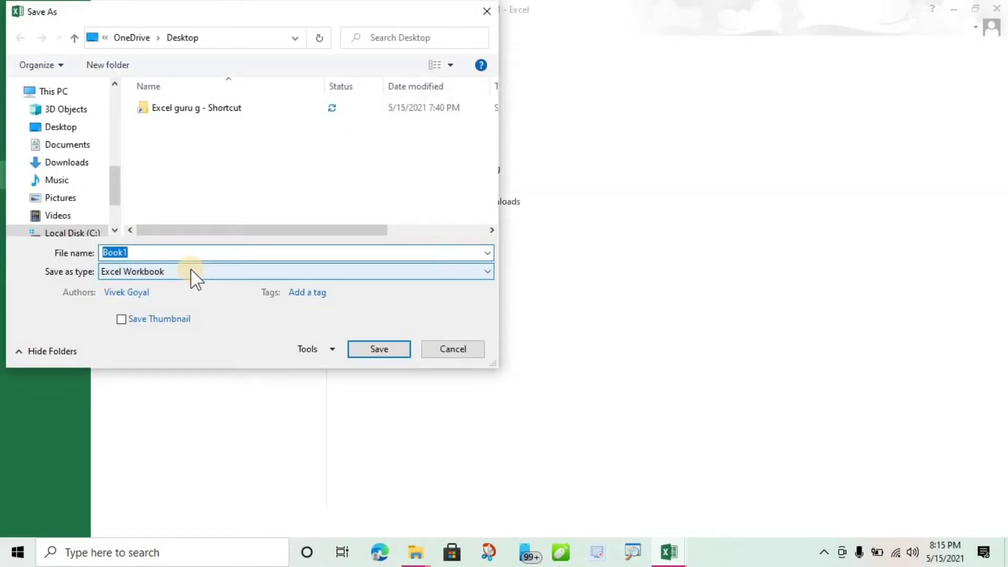
{"action": "key", "text": "BackSpace"}
{"action": "type", "text": "My workbook"}
{"action": "key", "text": "Return"}
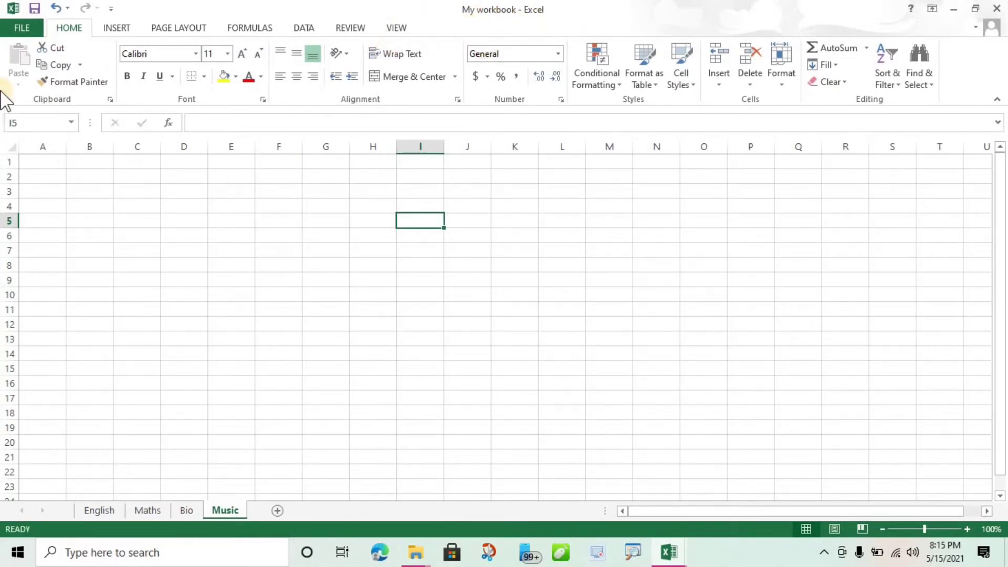
Save the My workbook file again under its existing name and location
{"action": "left_click", "coordinate": [318, 309]}
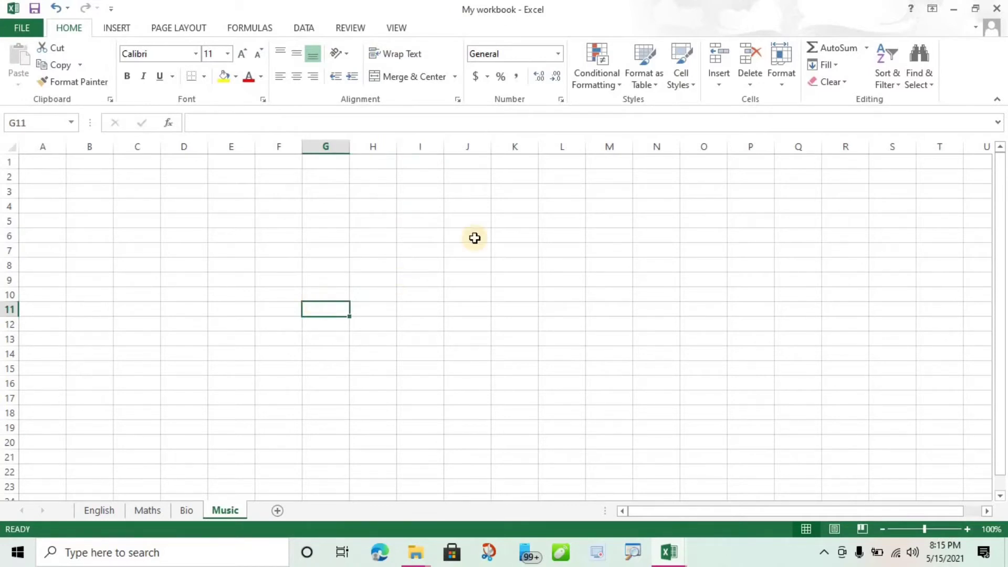
{"action": "left_click", "coordinate": [13, 29]}
{"action": "left_click", "coordinate": [27, 137]}
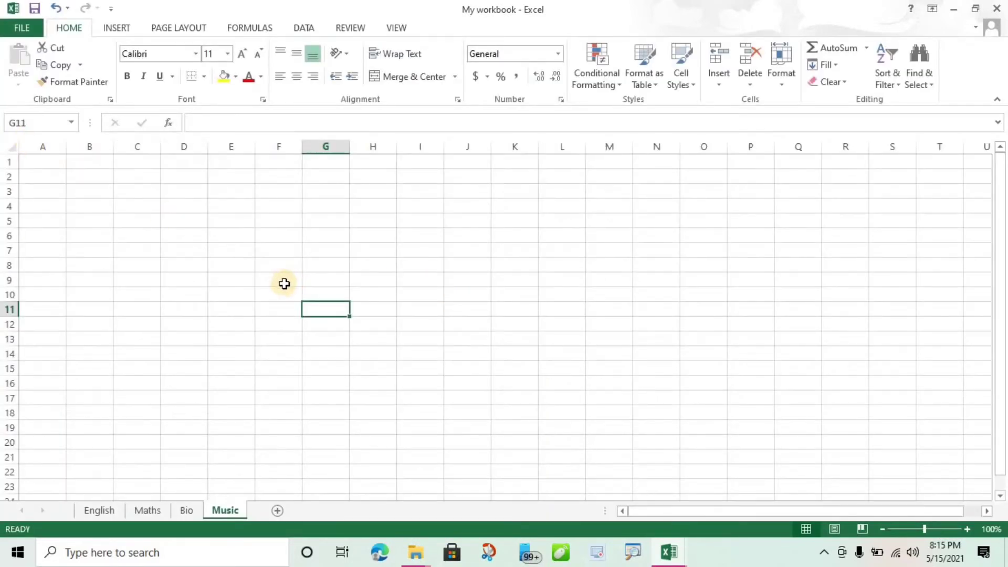
Review the workbook's file information, including its author, last modifier and file location
{"action": "left_click", "coordinate": [24, 31]}
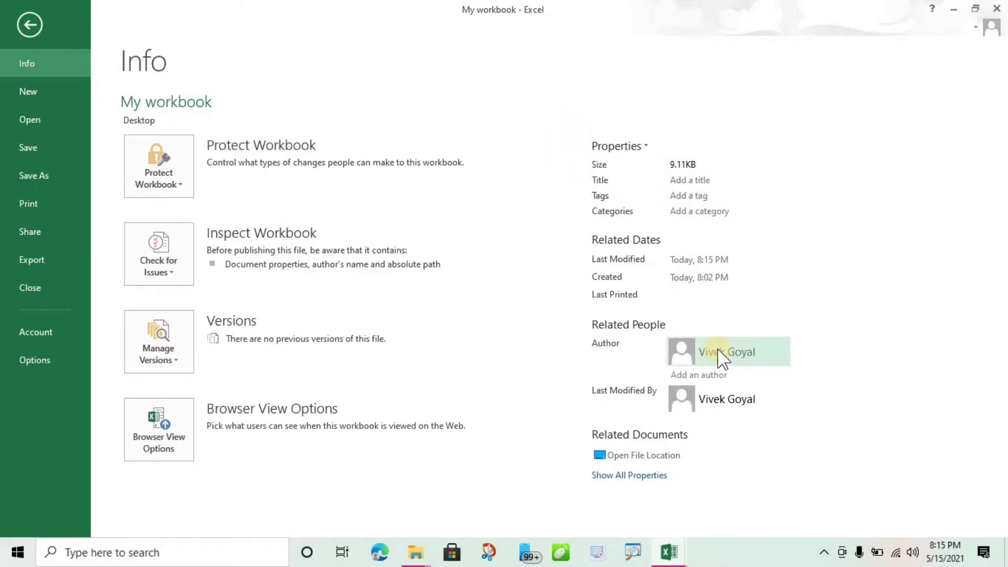
{"action": "left_click", "coordinate": [706, 375]}
{"action": "left_click", "coordinate": [684, 419]}
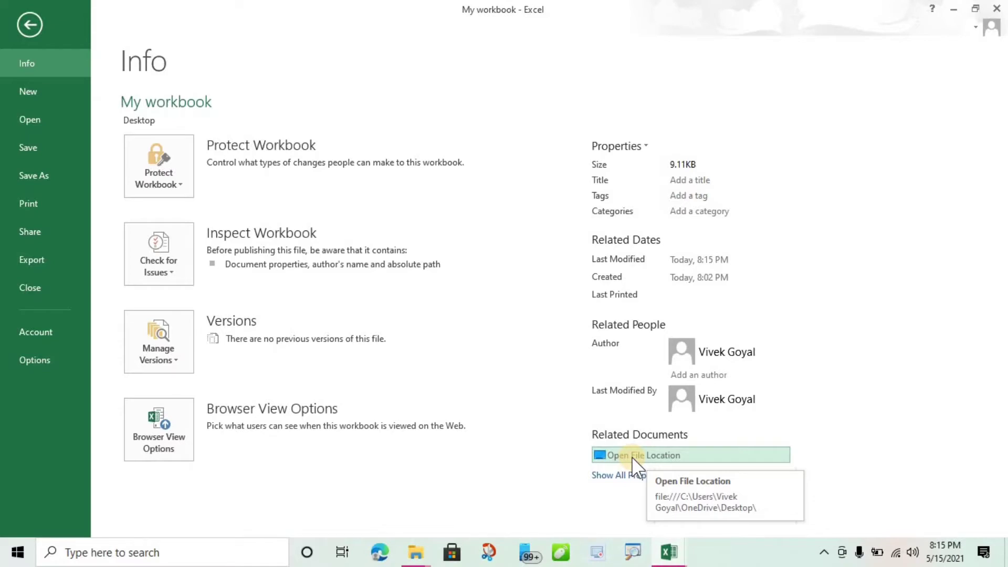
{"action": "left_click", "coordinate": [21, 23]}
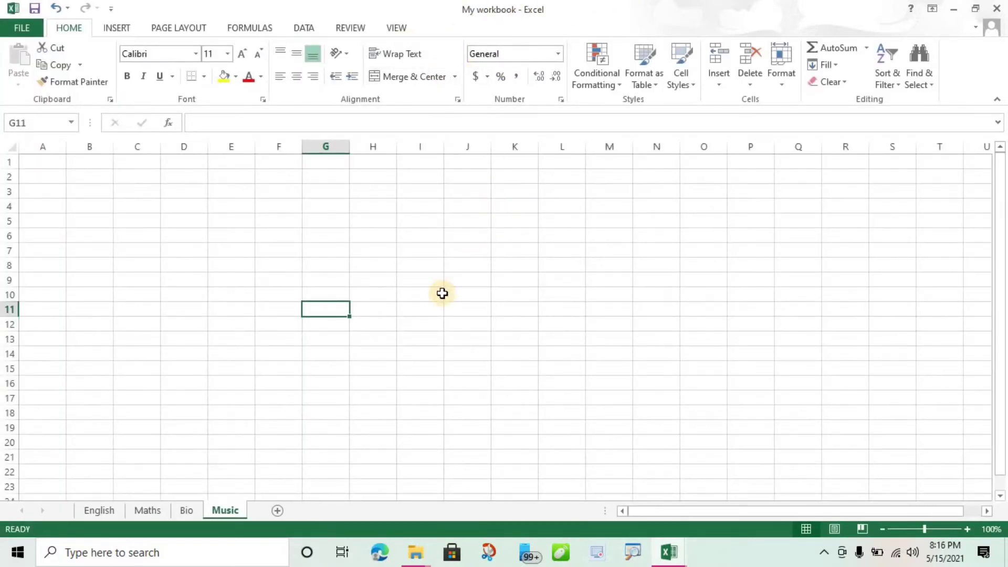
Set the English worksheet's tab colour to light blue
{"action": "left_click", "coordinate": [90, 509]}
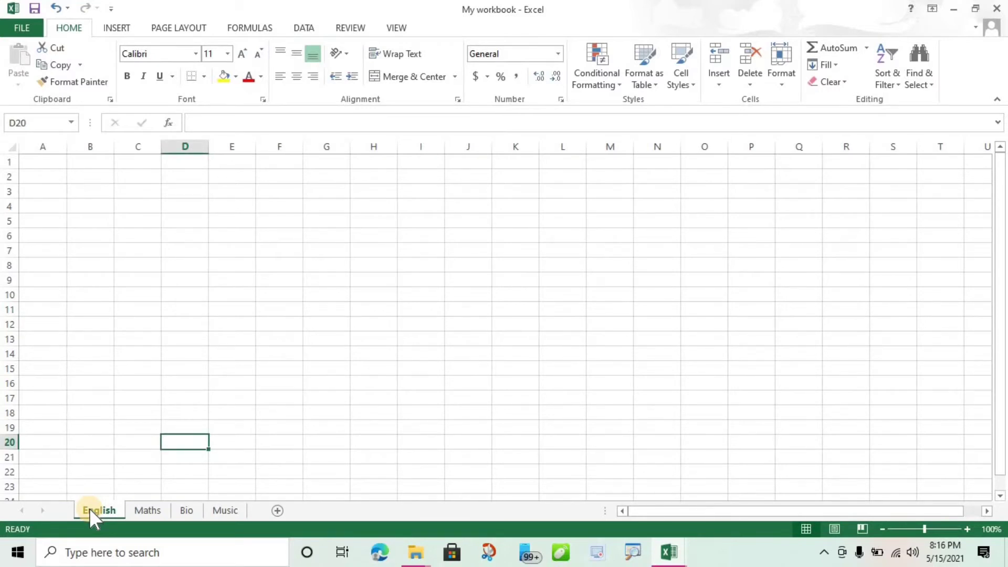
{"action": "right_click", "coordinate": [89, 508]}
{"action": "left_click", "coordinate": [96, 513]}
{"action": "right_click", "coordinate": [97, 509]}
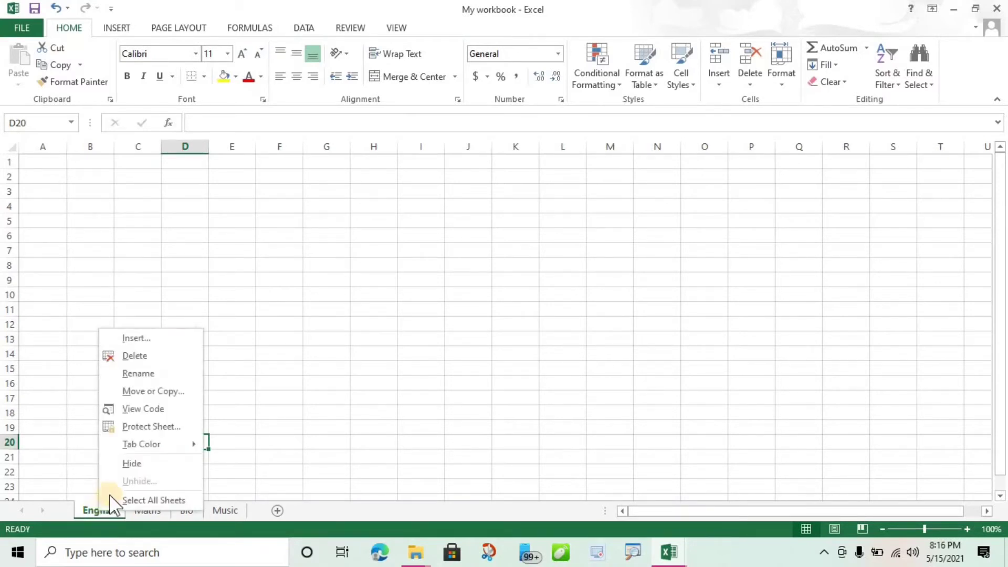
{"action": "mouse_move", "coordinate": [150, 444]}
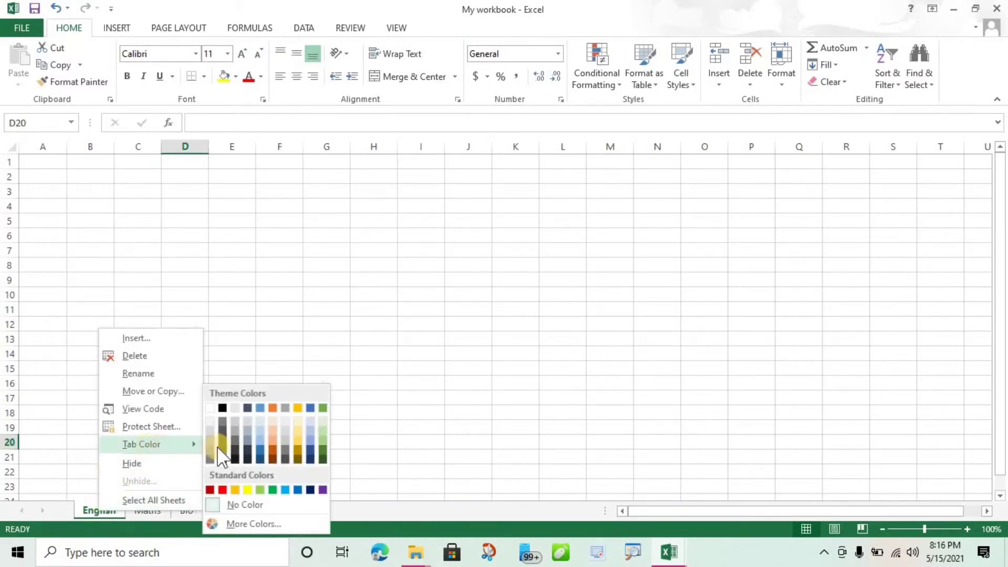
{"action": "left_click", "coordinate": [259, 444]}
Set the Maths worksheet's tab colour to dark green
{"action": "left_click", "coordinate": [160, 508]}
{"action": "right_click", "coordinate": [159, 506]}
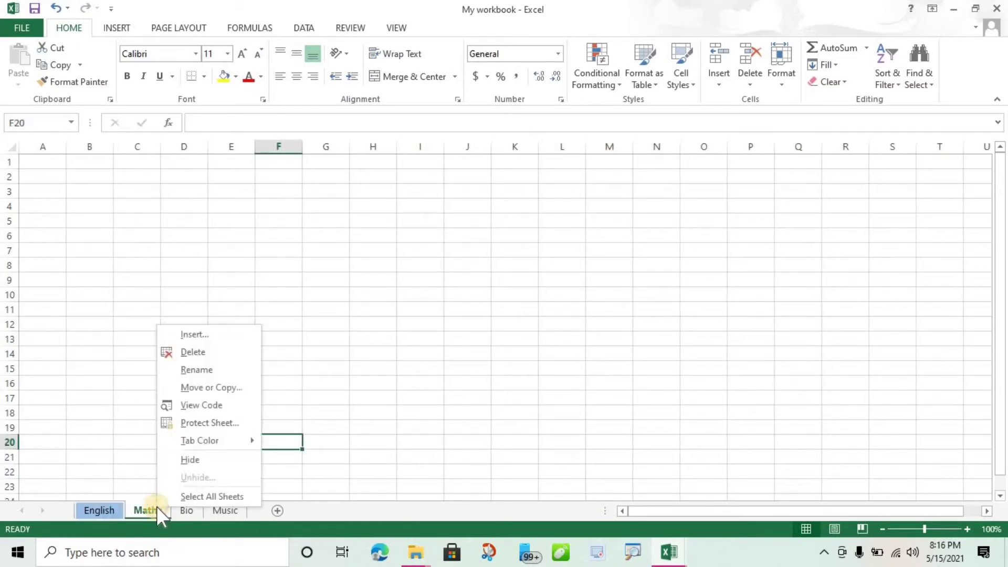
{"action": "mouse_move", "coordinate": [189, 442]}
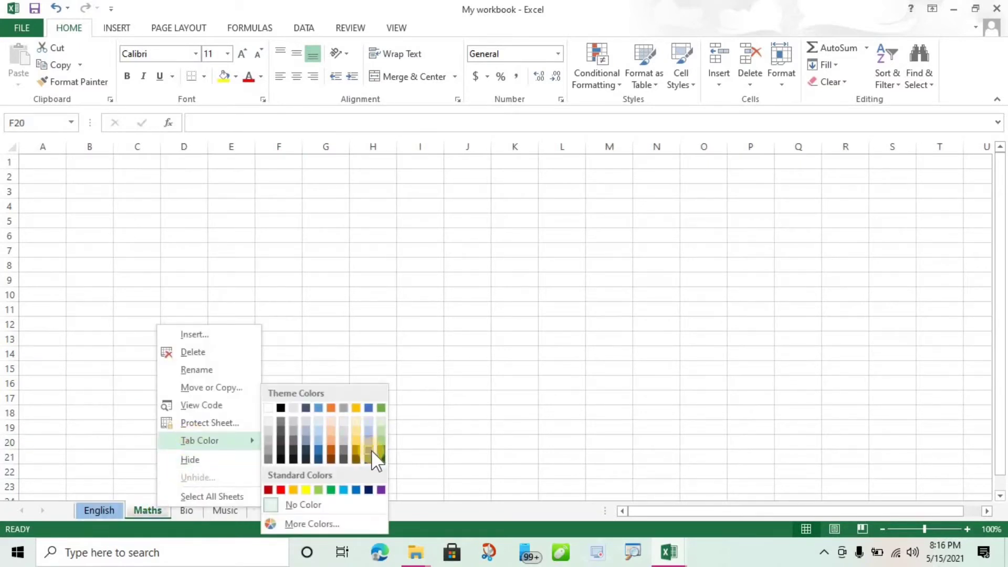
{"action": "left_click", "coordinate": [378, 452]}
Set the Bio worksheet's tab colour to light green
{"action": "left_click", "coordinate": [186, 510]}
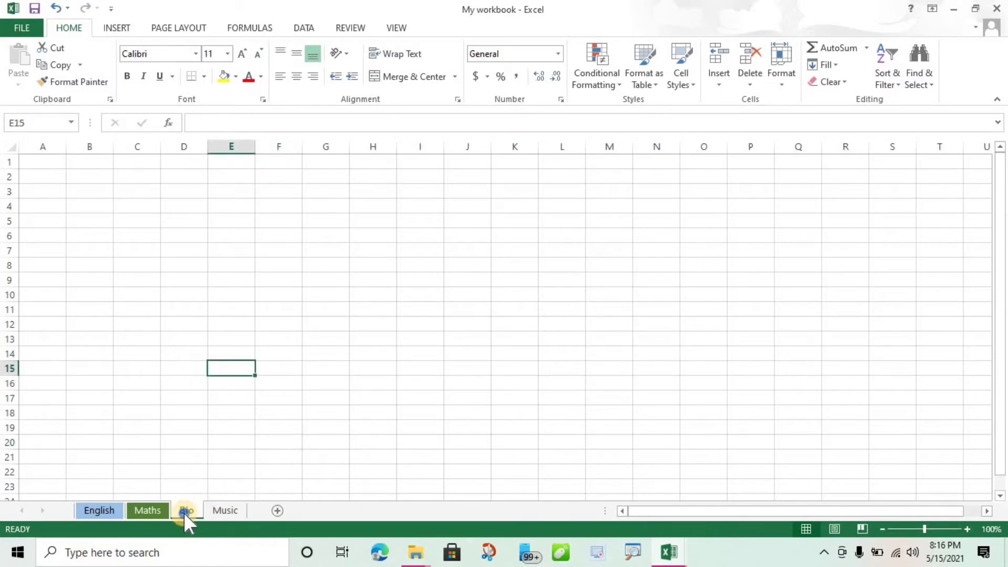
{"action": "right_click", "coordinate": [184, 512]}
{"action": "mouse_move", "coordinate": [239, 452]}
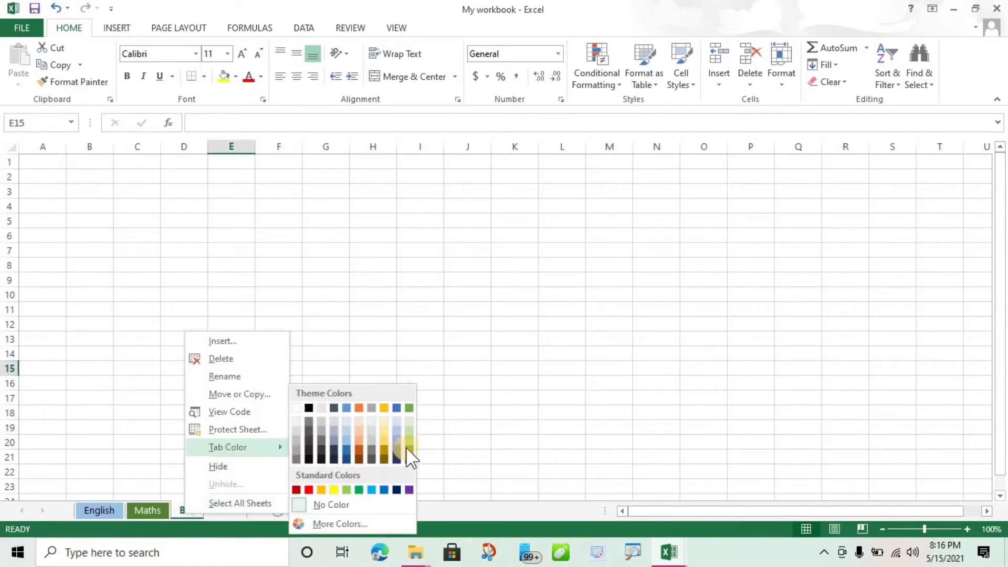
{"action": "left_click", "coordinate": [406, 436]}
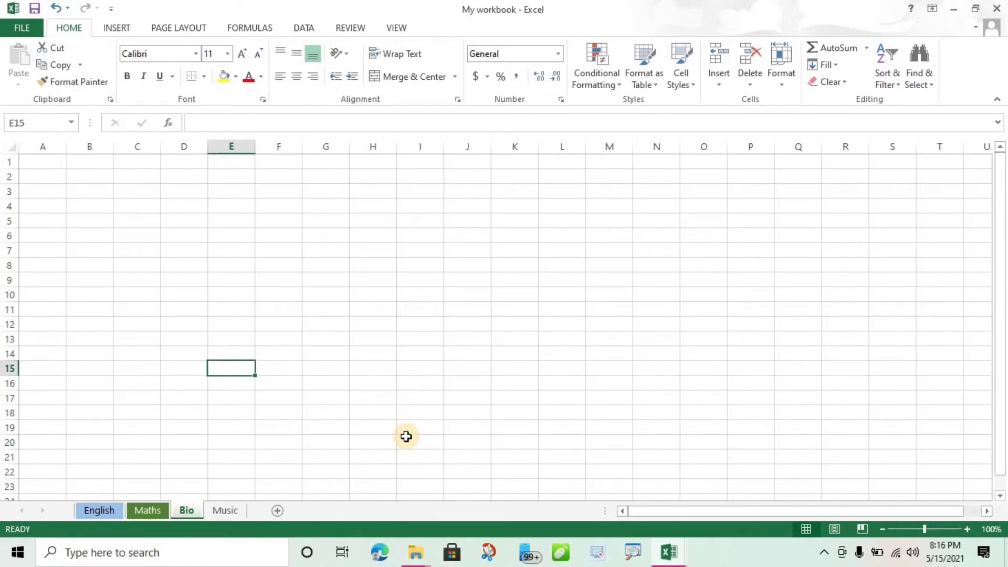
Select cells G15, D13, A1 and C3 one after another on the Bio worksheet
{"action": "left_click", "coordinate": [329, 369]}
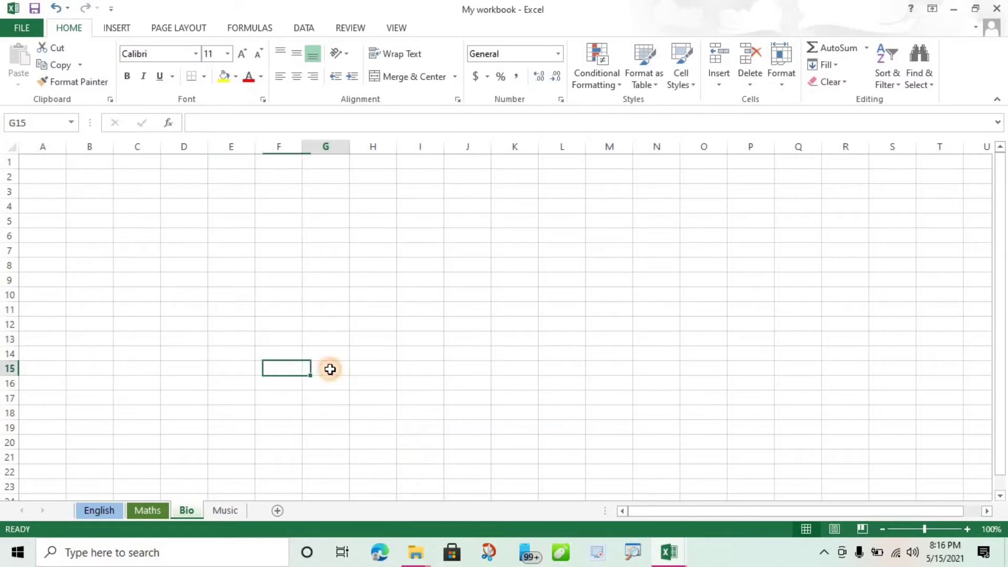
{"action": "left_click", "coordinate": [167, 336]}
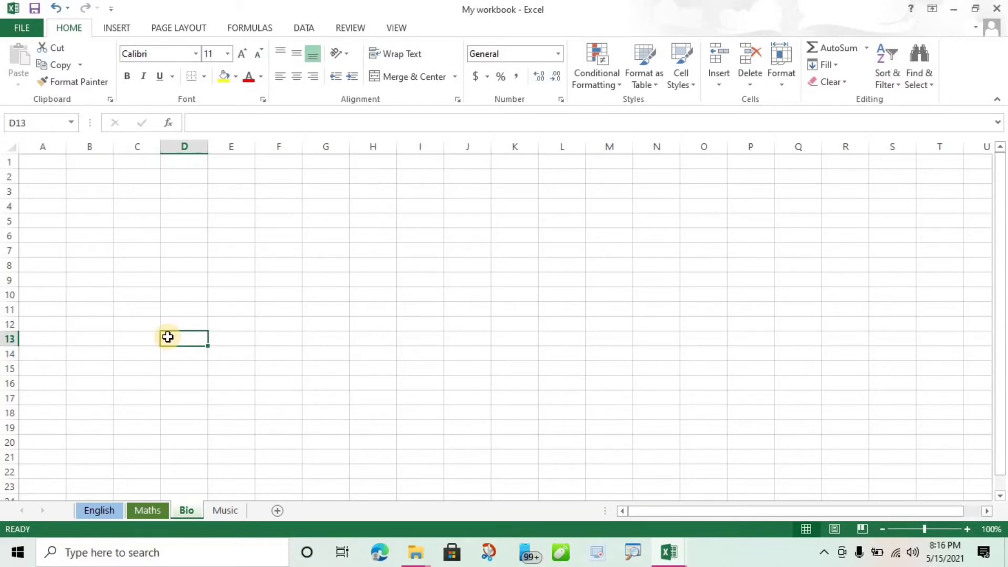
{"action": "left_click", "coordinate": [57, 165]}
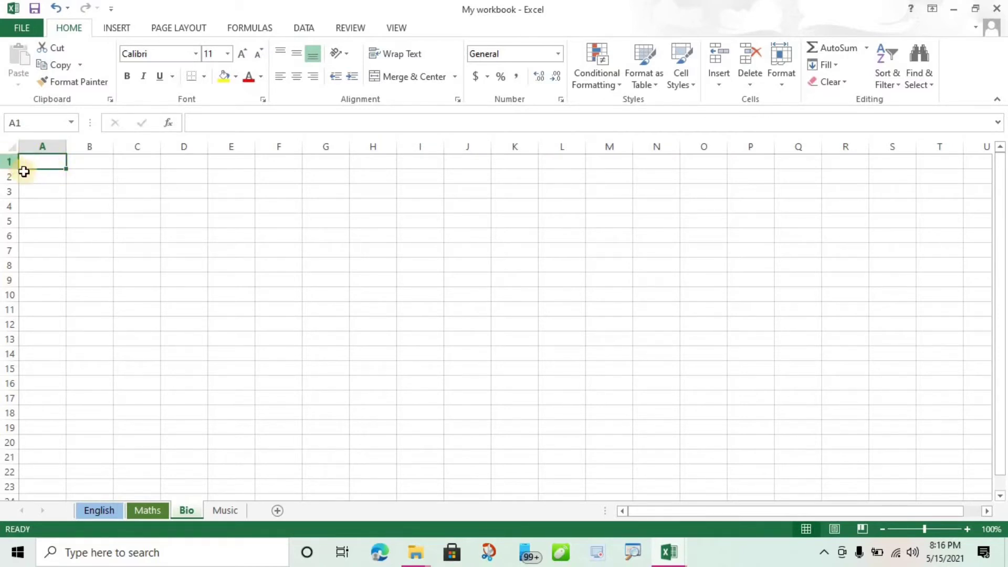
{"action": "left_click", "coordinate": [142, 190]}
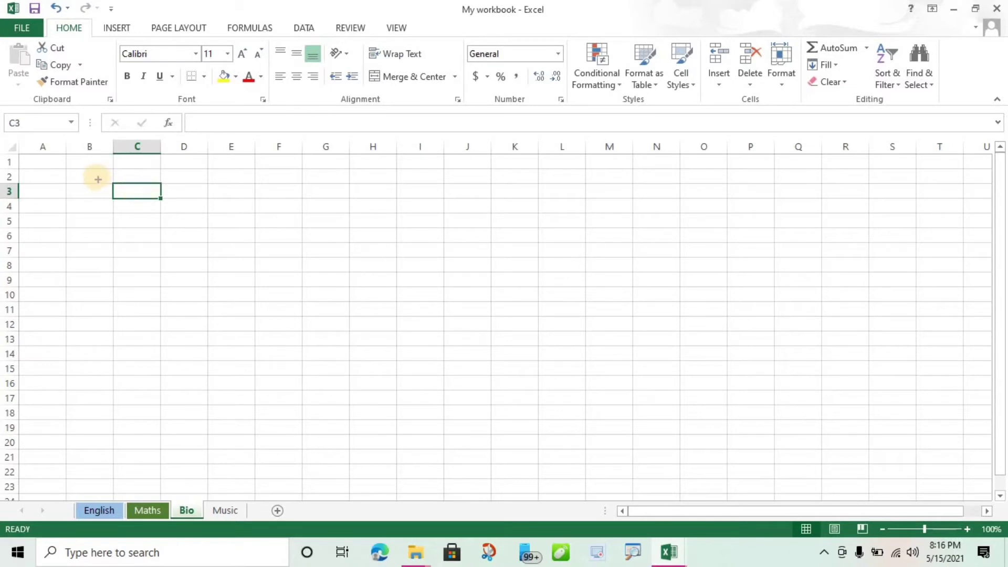
{"action": "mouse_move", "coordinate": [105, 174]}
{"action": "left_mouse_down"}
{"action": "mouse_move", "coordinate": [170, 212]}
{"action": "mouse_move", "coordinate": [170, 176]}
{"action": "mouse_move", "coordinate": [105, 173]}
{"action": "left_mouse_up"}
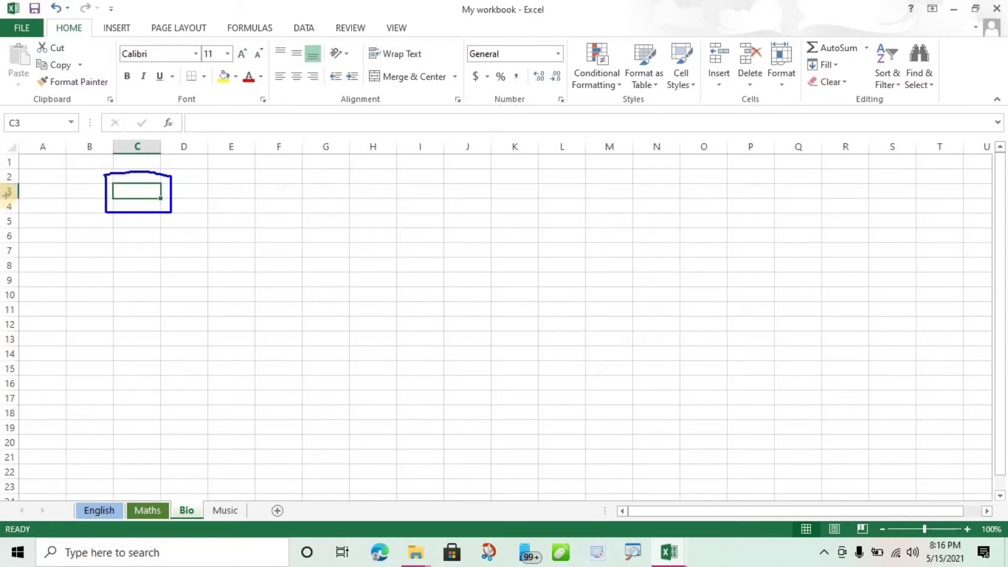
{"action": "mouse_move", "coordinate": [2, 181]}
{"action": "left_mouse_down"}
{"action": "mouse_move", "coordinate": [2, 210]}
{"action": "mouse_move", "coordinate": [36, 209]}
{"action": "mouse_move", "coordinate": [1, 180]}
{"action": "left_mouse_up"}
{"action": "mouse_move", "coordinate": [119, 137]}
{"action": "left_mouse_down"}
{"action": "mouse_move", "coordinate": [116, 155]}
{"action": "mouse_move", "coordinate": [117, 145]}
{"action": "mouse_move", "coordinate": [135, 162]}
{"action": "mouse_move", "coordinate": [173, 167]}
{"action": "left_mouse_up"}
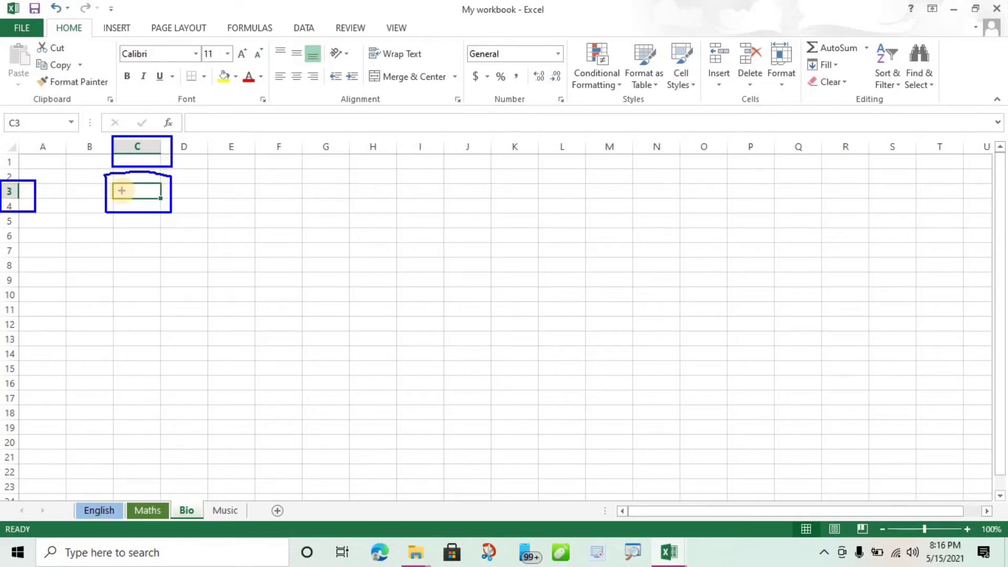
{"action": "key", "text": "ctrl+z"}
{"action": "key", "text": "ctrl+z"}
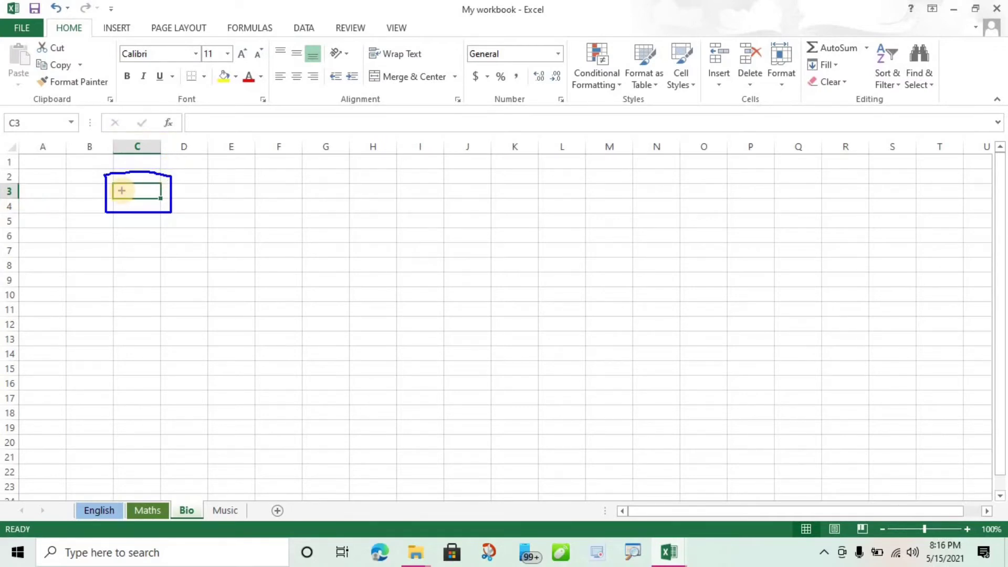
{"action": "key", "text": "ctrl+z"}
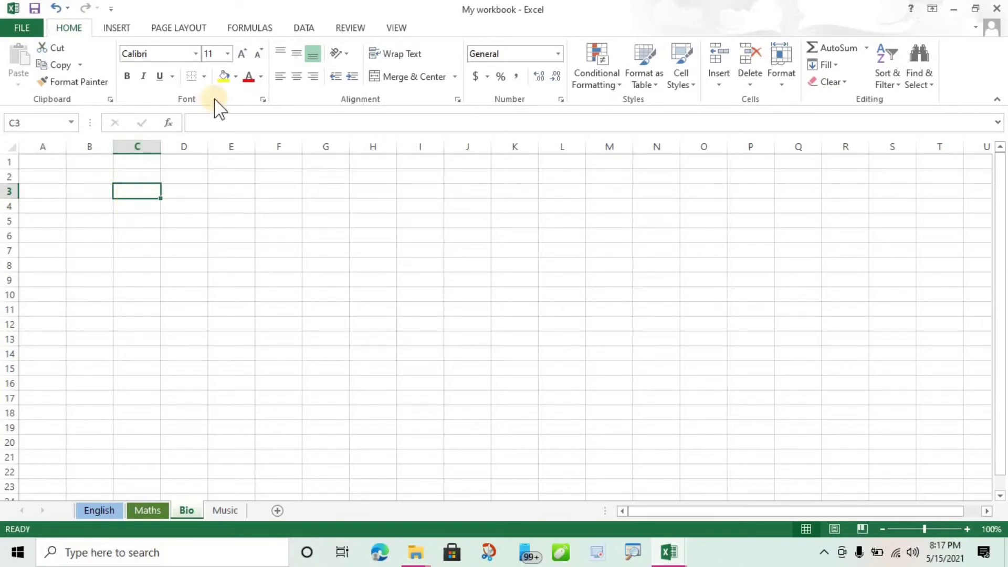
Fill cell C3 with yellow and select row 3 and column C to show where the cell lies
{"action": "left_click", "coordinate": [224, 76]}
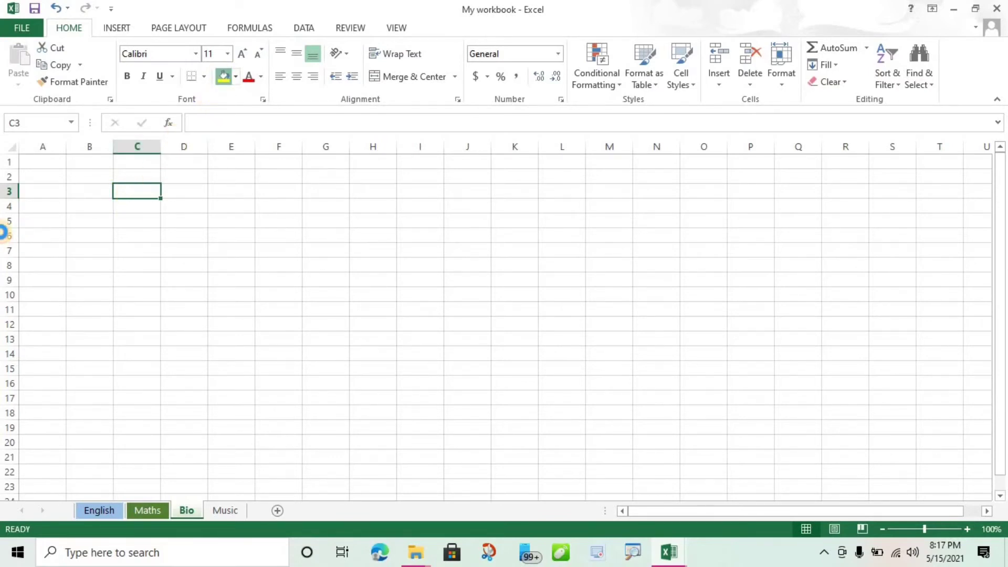
{"action": "left_click", "coordinate": [7, 191]}
{"action": "left_click", "coordinate": [133, 144]}
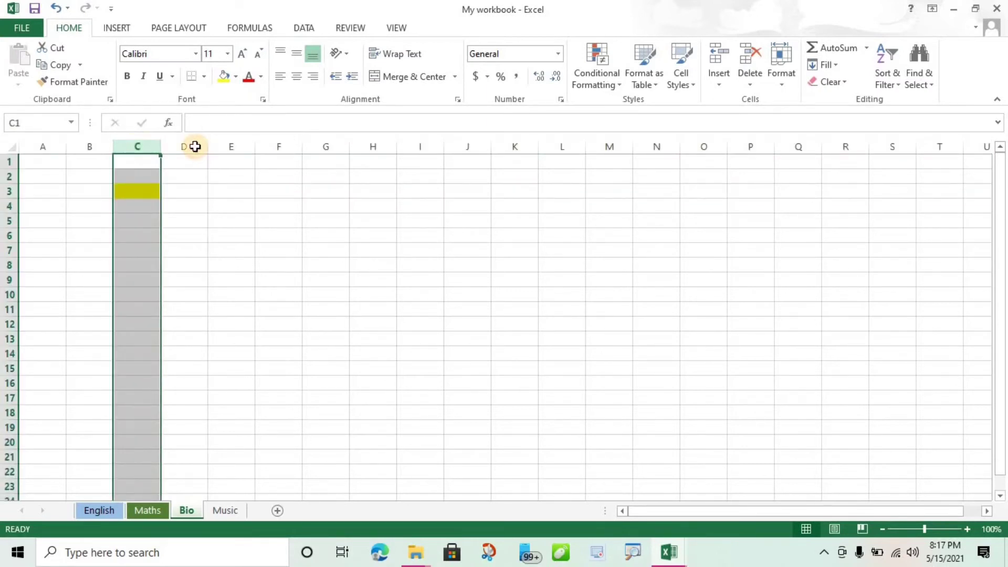
Examine the Bio sheet's columns and rows by selecting columns A to D and rows 1 to 5 one at a time
{"action": "left_click", "coordinate": [193, 147]}
{"action": "left_click", "coordinate": [58, 145]}
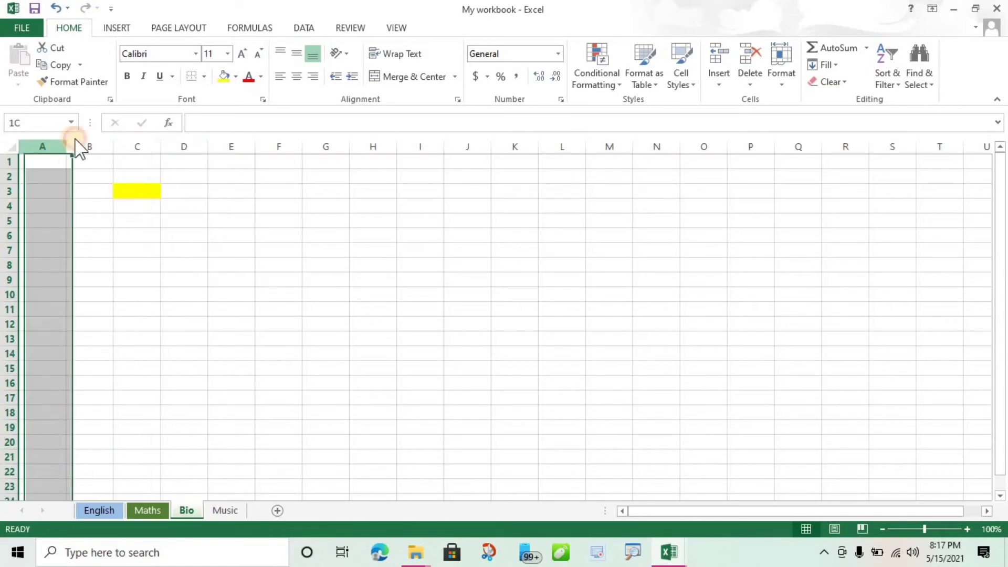
{"action": "left_click", "coordinate": [101, 145]}
{"action": "left_click", "coordinate": [147, 145]}
{"action": "left_click", "coordinate": [173, 145]}
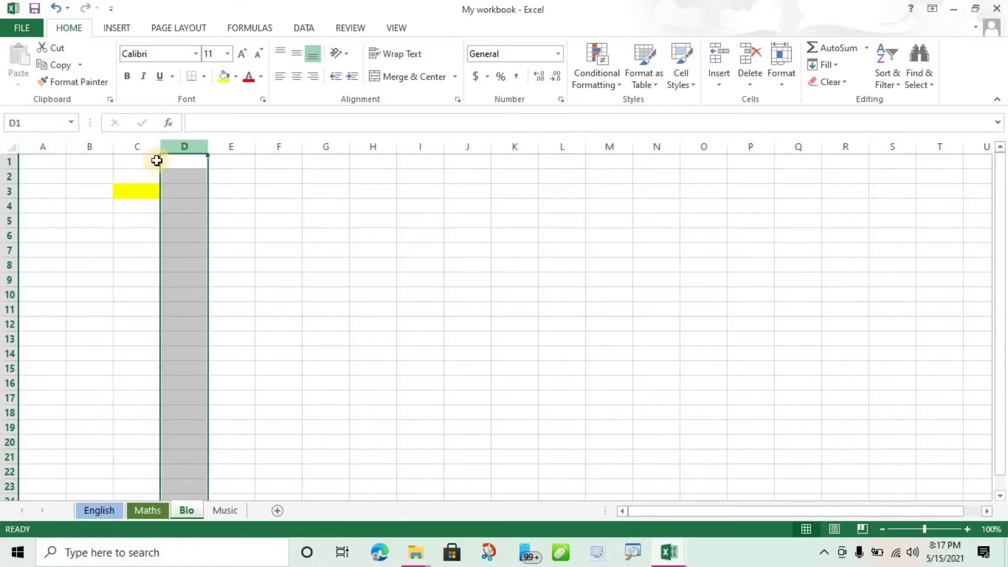
{"action": "left_click", "coordinate": [9, 162]}
{"action": "left_click", "coordinate": [8, 176]}
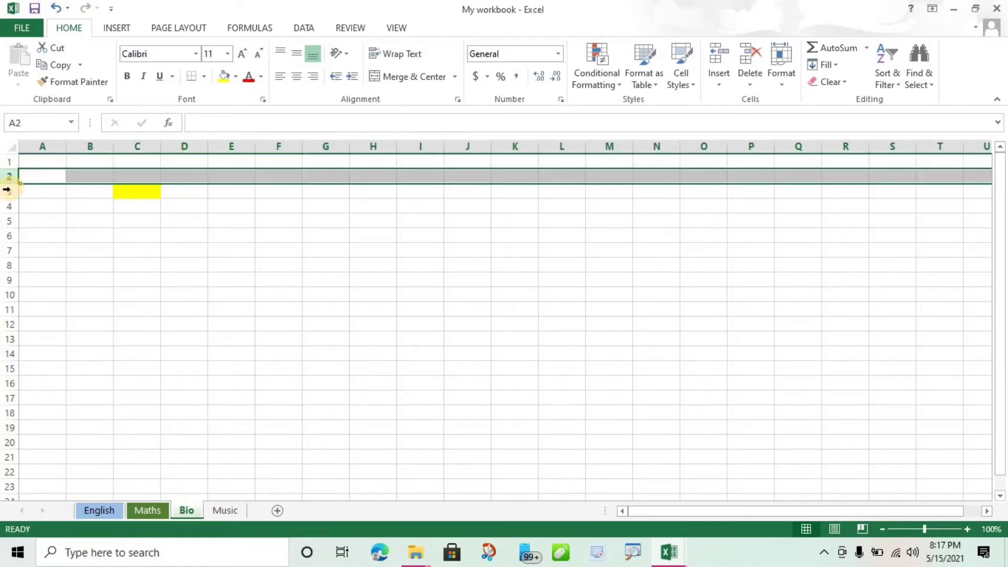
{"action": "left_click", "coordinate": [6, 190]}
{"action": "left_click", "coordinate": [8, 206]}
{"action": "left_click", "coordinate": [7, 220]}
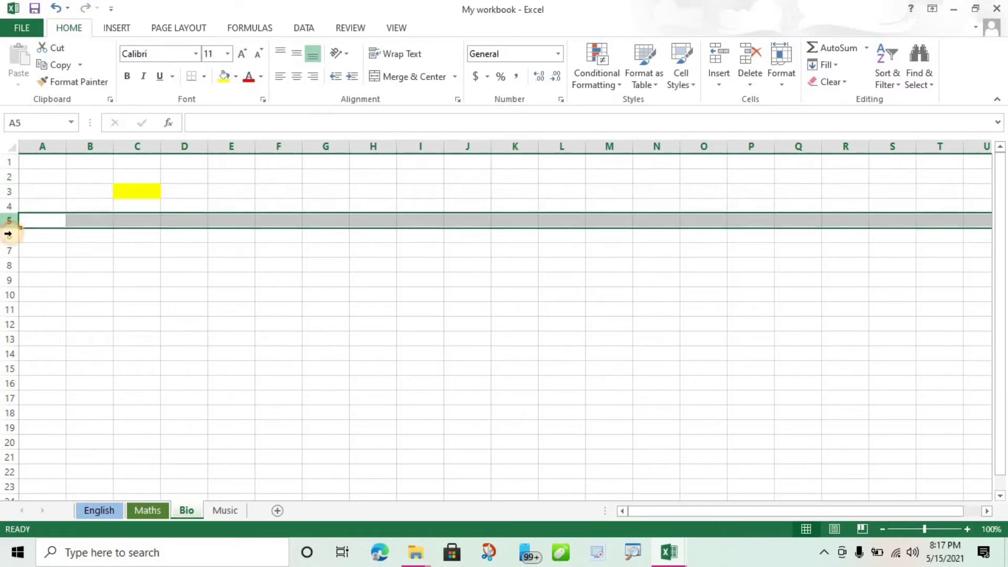
Fill cell D3, beside the yellow cell, with light orange
{"action": "left_click", "coordinate": [128, 190]}
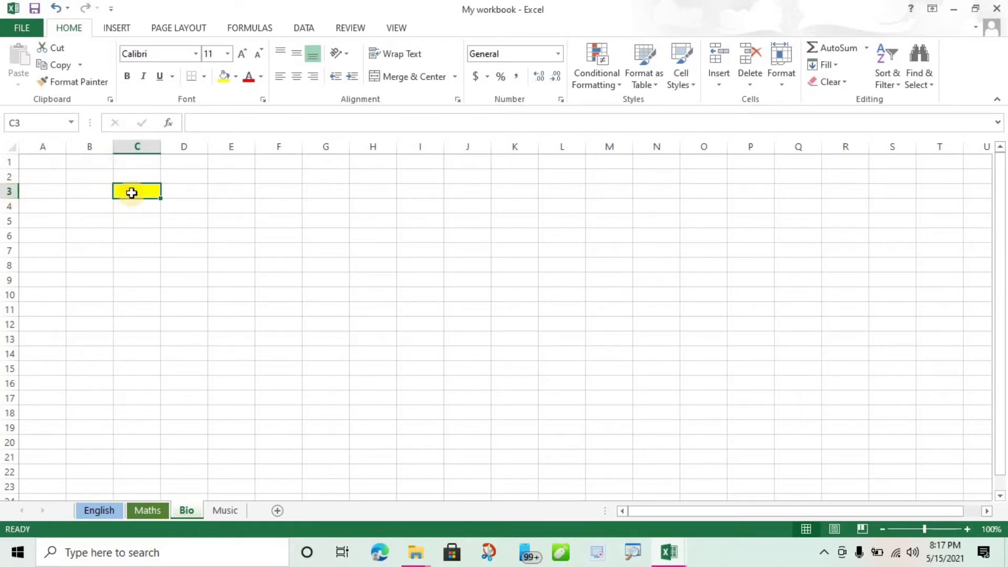
{"action": "left_click", "coordinate": [187, 190]}
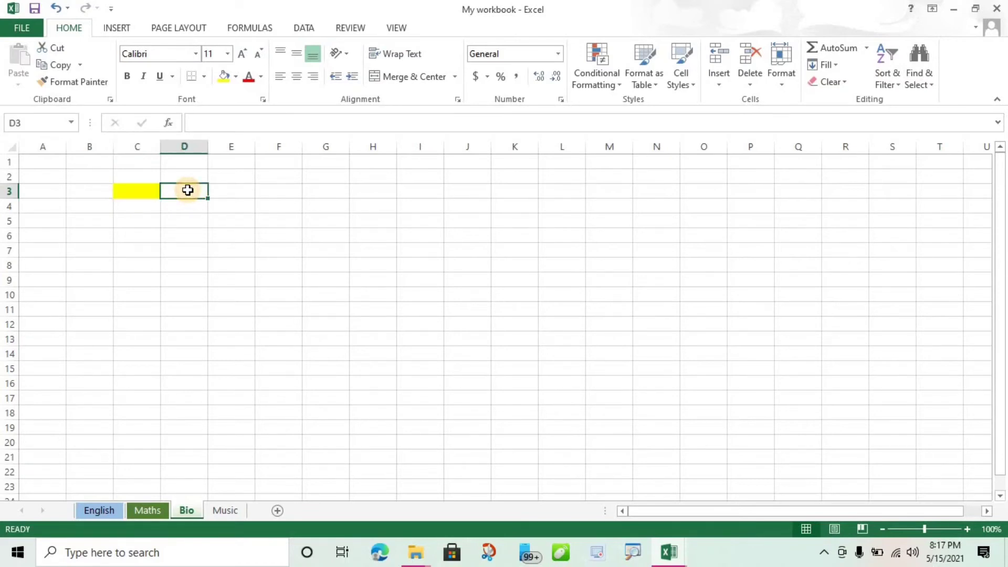
{"action": "left_click", "coordinate": [236, 77]}
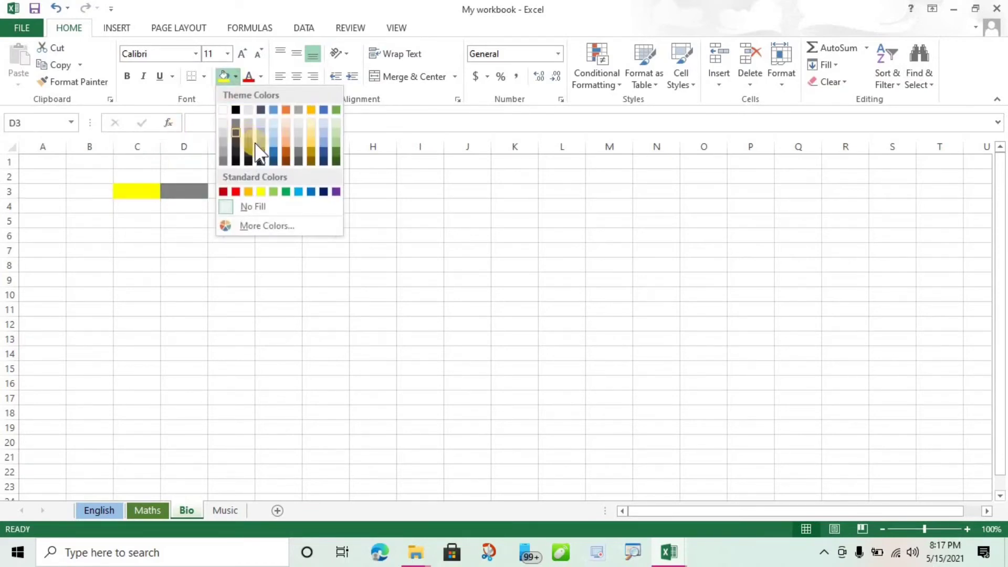
{"action": "left_click", "coordinate": [286, 141]}
Enter the formula =C3-D3 in cell E3 and reselect that cell
{"action": "left_click", "coordinate": [235, 189]}
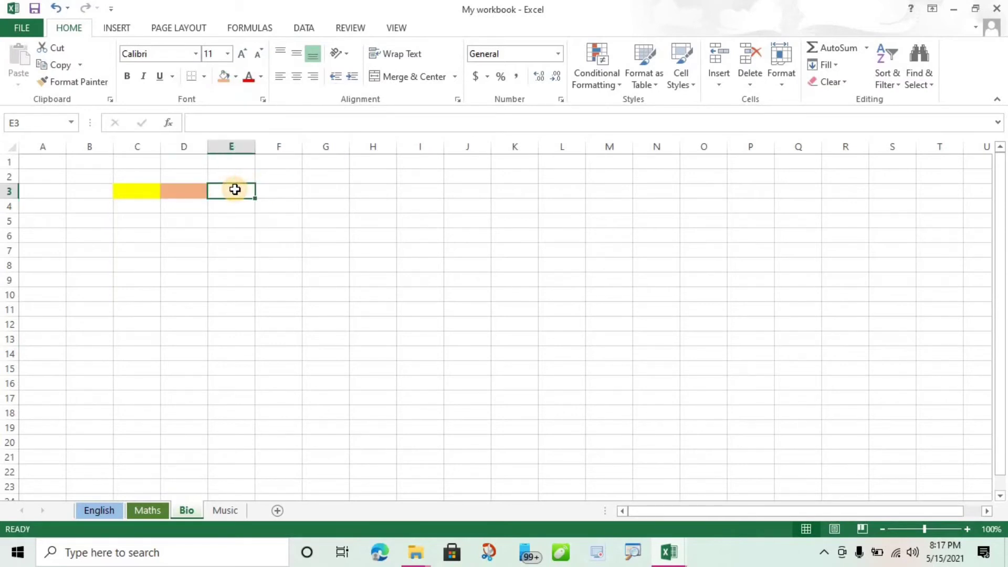
{"action": "type", "text": "="}
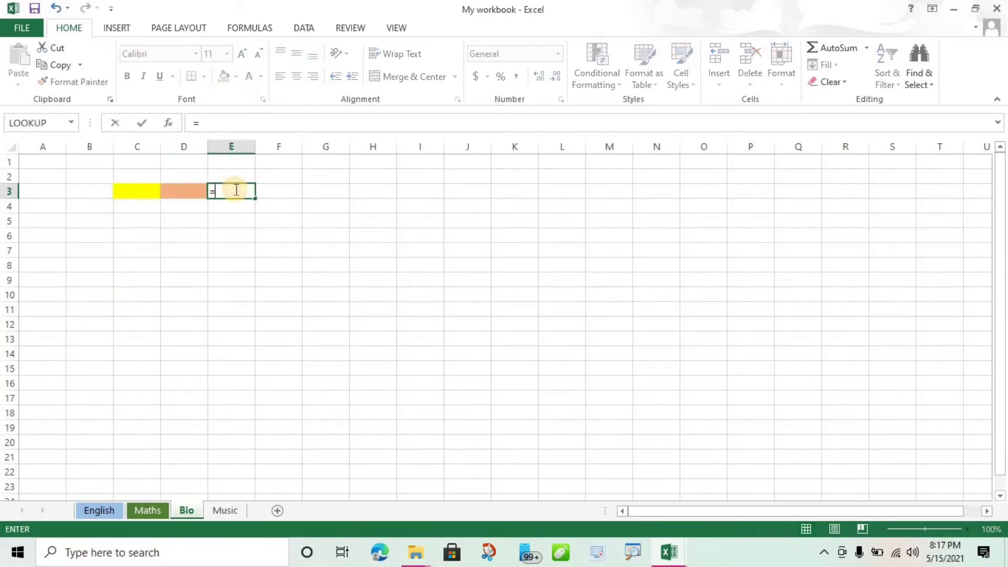
{"action": "left_click", "coordinate": [145, 190]}
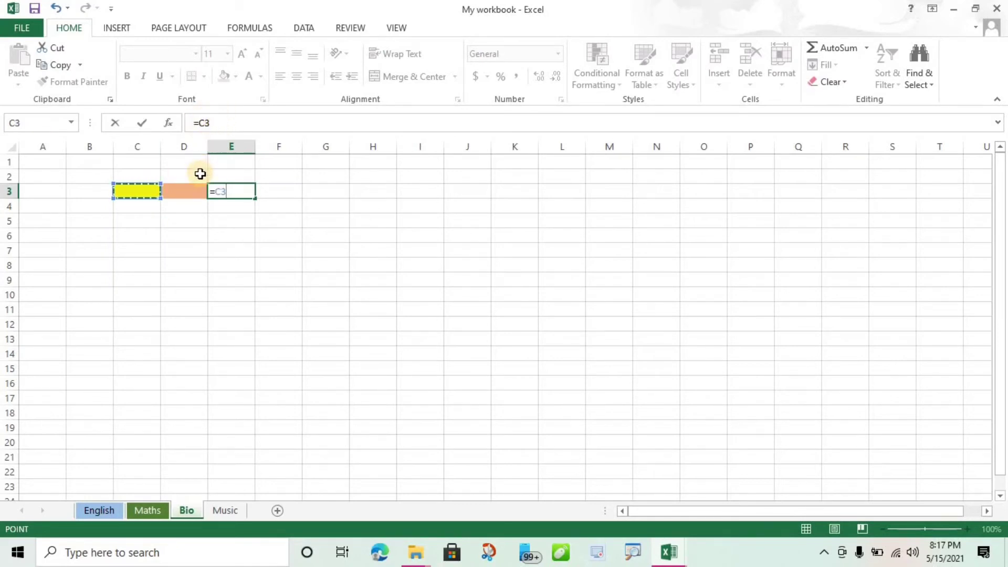
{"action": "type", "text": "-"}
{"action": "left_click", "coordinate": [178, 190]}
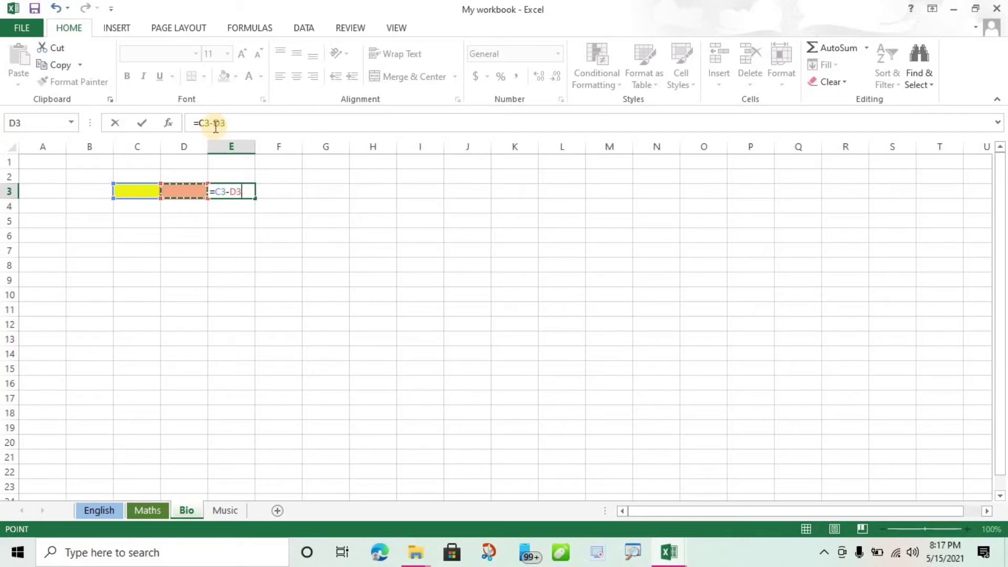
{"action": "key", "text": "shift+Return"}
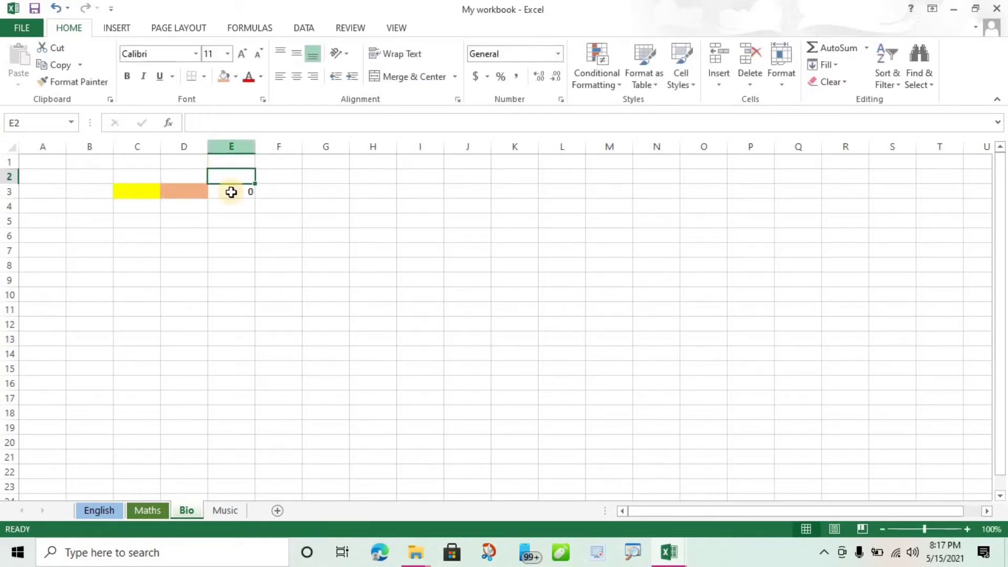
{"action": "left_click", "coordinate": [231, 191]}
Select cell C3 and look through the page layout options for the worksheet
{"action": "left_click", "coordinate": [118, 193]}
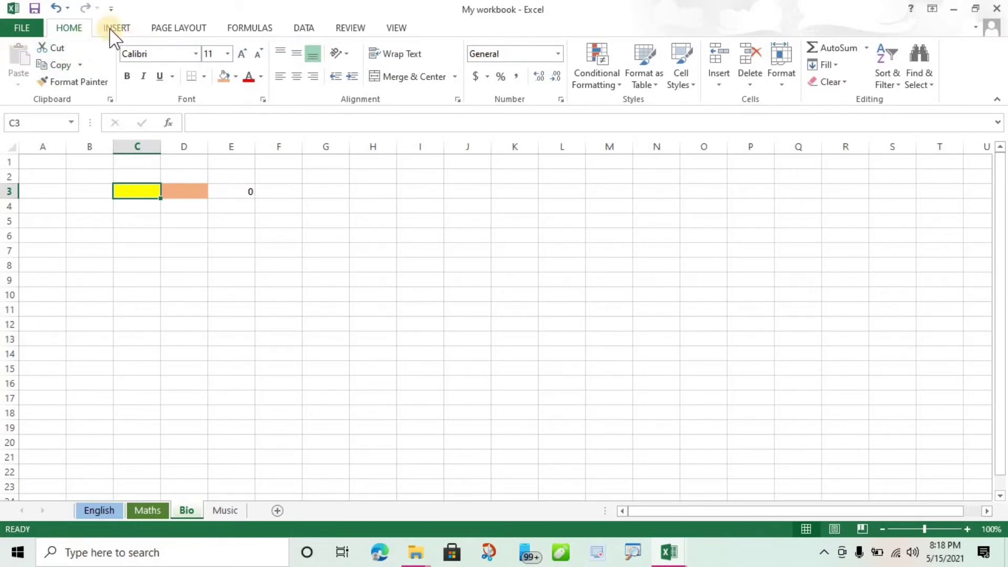
{"action": "left_click", "coordinate": [192, 23]}
{"action": "scroll", "coordinate": [299, 32], "scroll_direction": "down", "scroll_amount": 1}
{"action": "scroll", "coordinate": [178, 32], "scroll_direction": "down", "scroll_amount": 1}
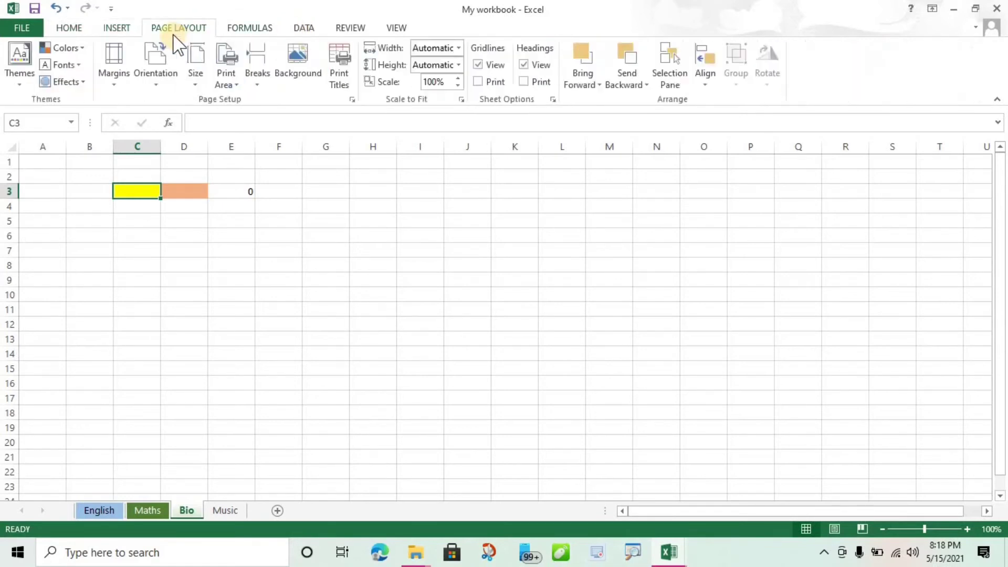
Look through the data, review and view commands available for the worksheet
{"action": "scroll", "coordinate": [263, 37], "scroll_direction": "down", "scroll_amount": 1}
{"action": "scroll", "coordinate": [284, 34], "scroll_direction": "down", "scroll_amount": 1}
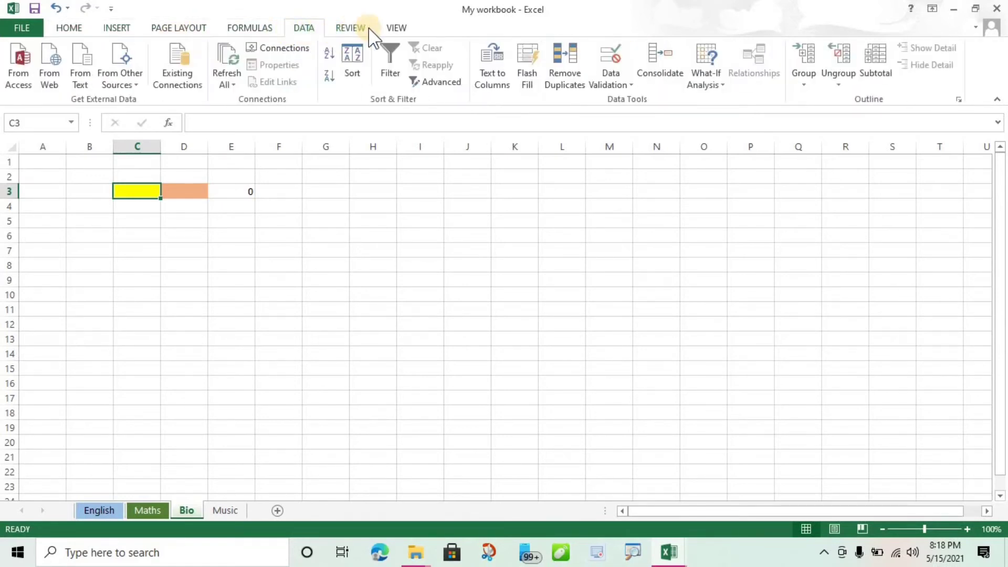
{"action": "left_click", "coordinate": [392, 29]}
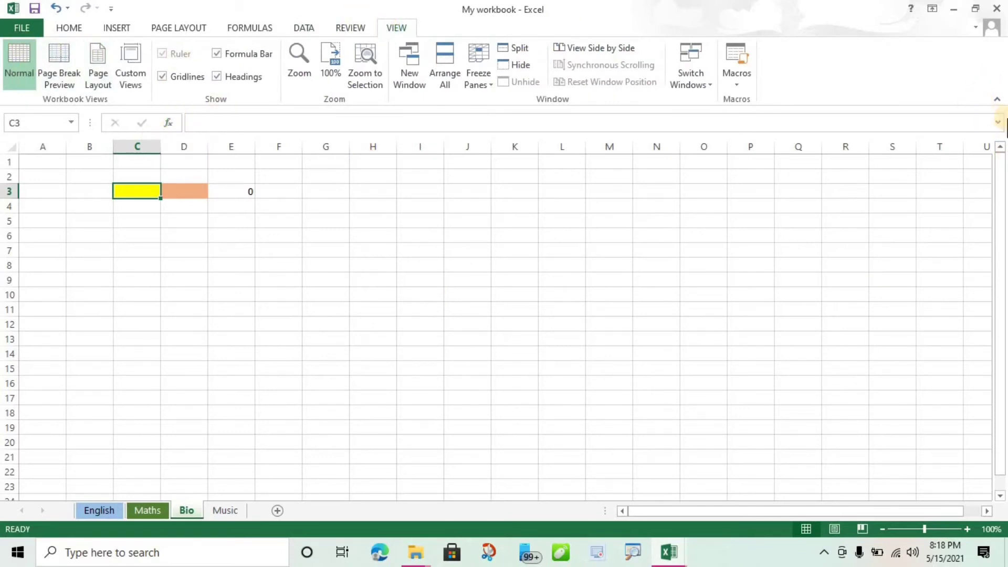
Collapse the ribbon, pin it open again and return to the Home commands
{"action": "left_click", "coordinate": [996, 99]}
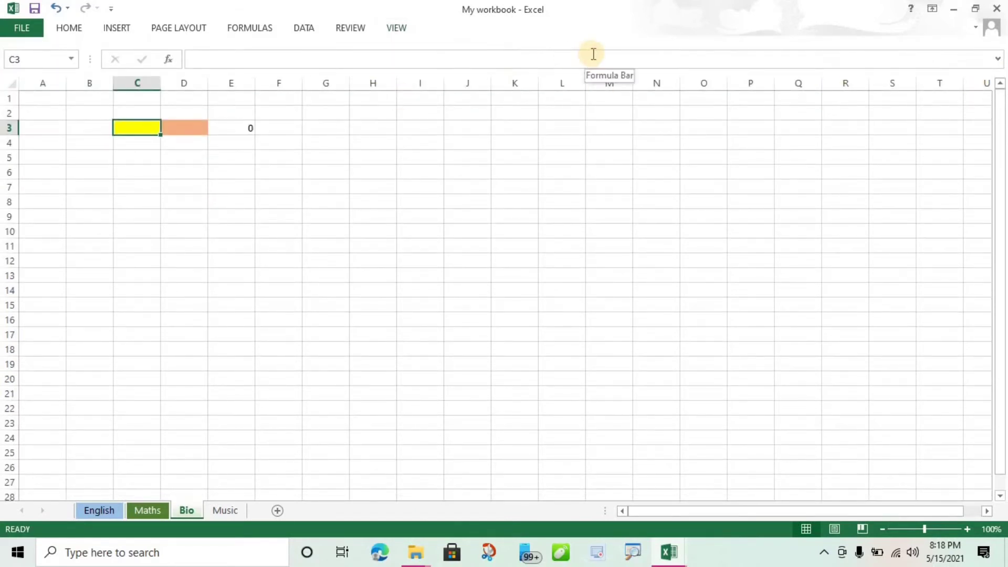
{"action": "left_click", "coordinate": [341, 29]}
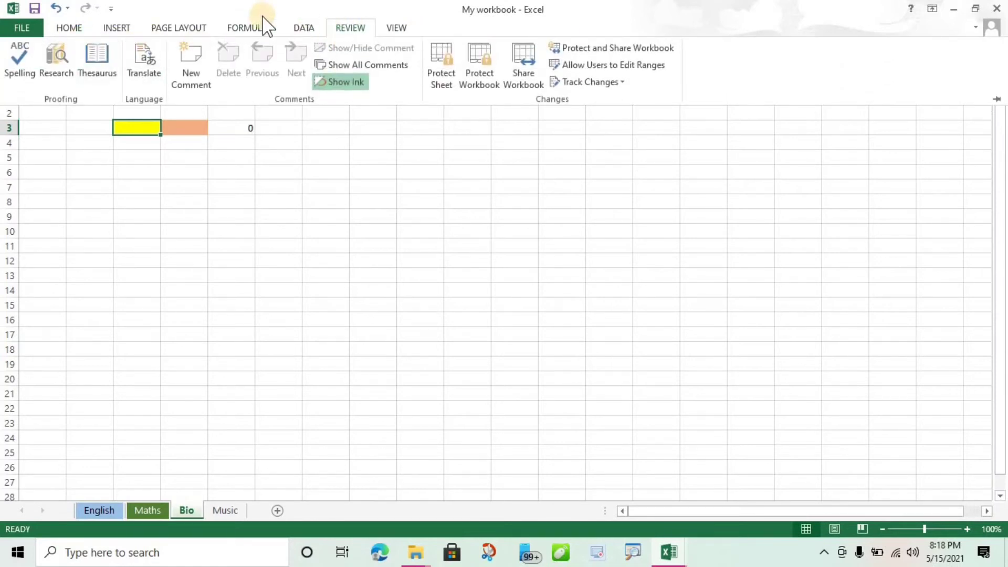
{"action": "left_click", "coordinate": [997, 100]}
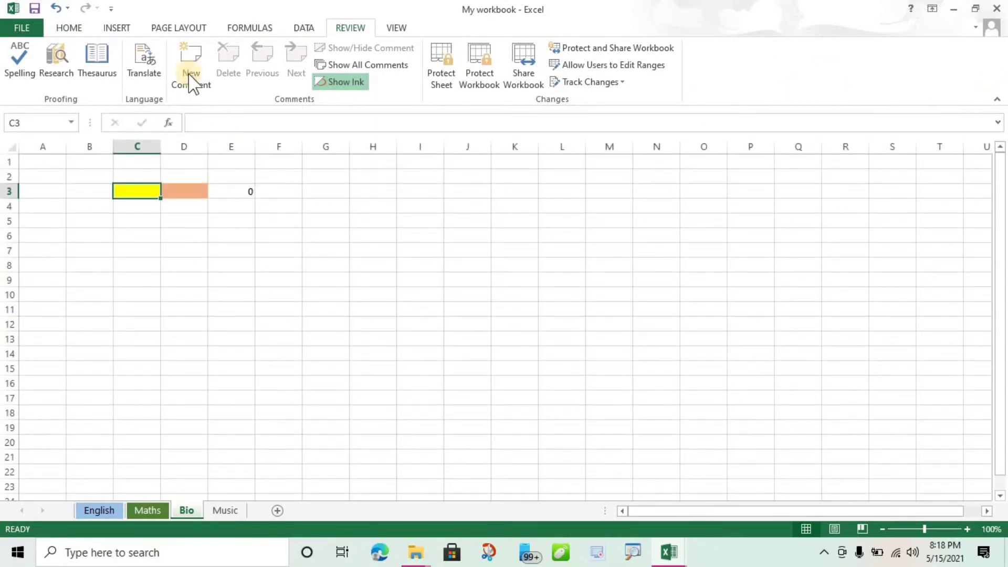
{"action": "left_click", "coordinate": [66, 28]}
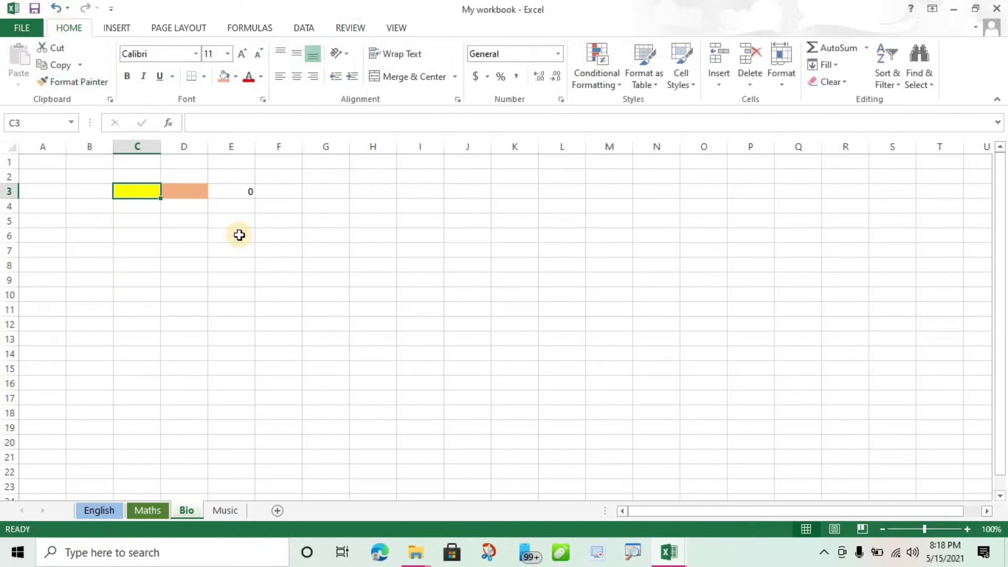
On the English sheet, enter the headings "Std. name" in cell A1 and "marks" in cell B1
{"action": "left_click", "coordinate": [99, 510]}
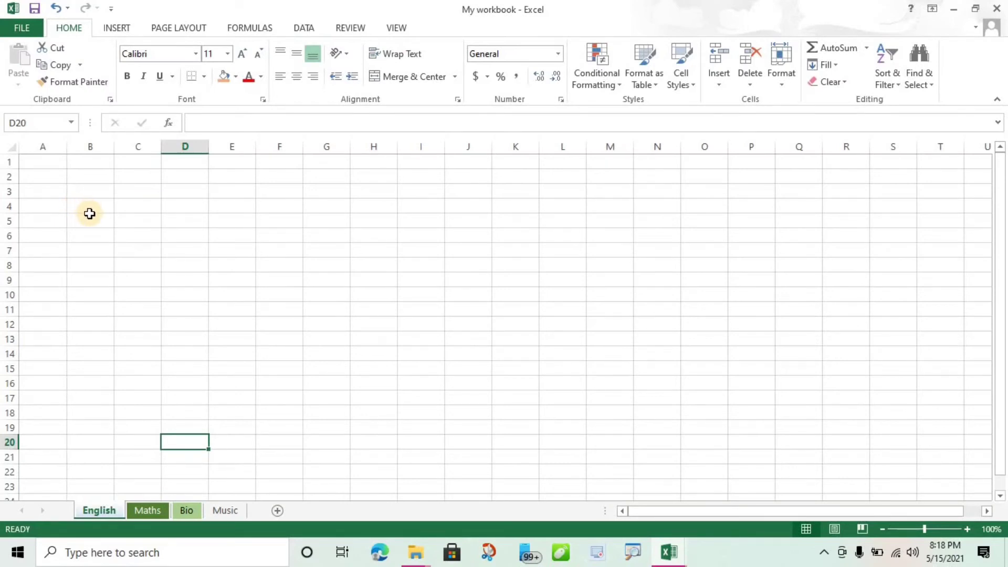
{"action": "left_click", "coordinate": [55, 163]}
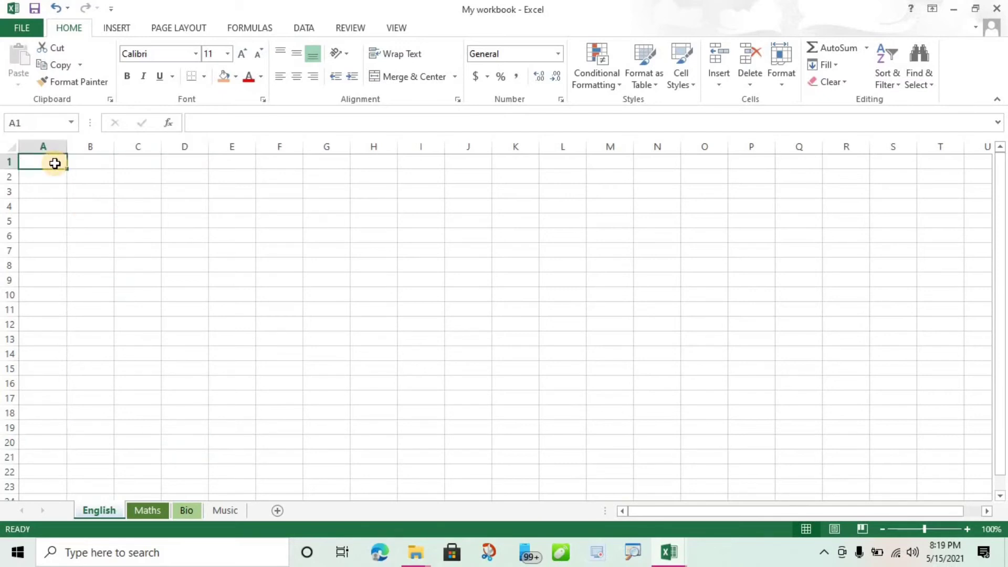
{"action": "type", "text": "Su"}
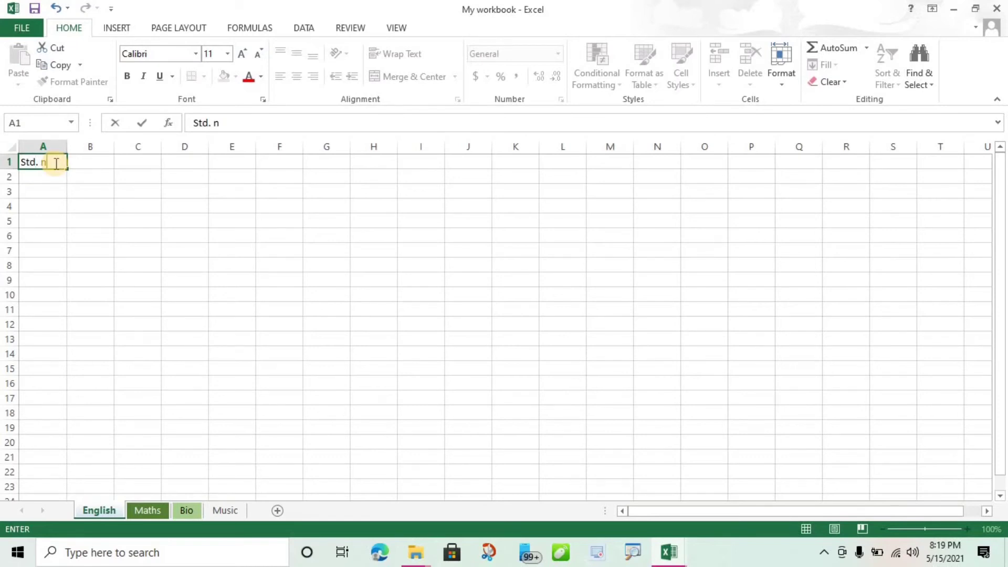
{"action": "key", "text": "Tab"}
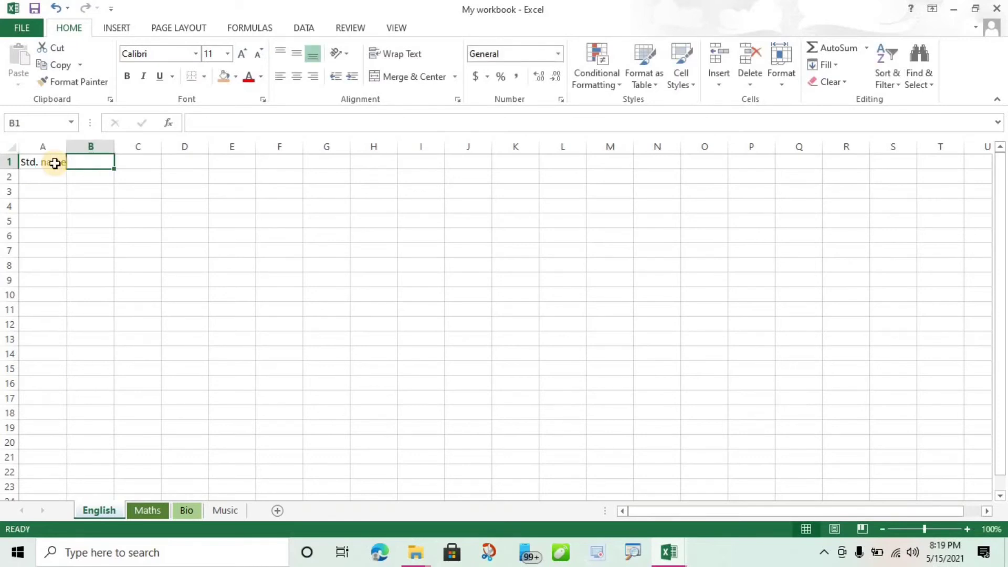
{"action": "type", "text": "marks"}
{"action": "key", "text": "Return"}
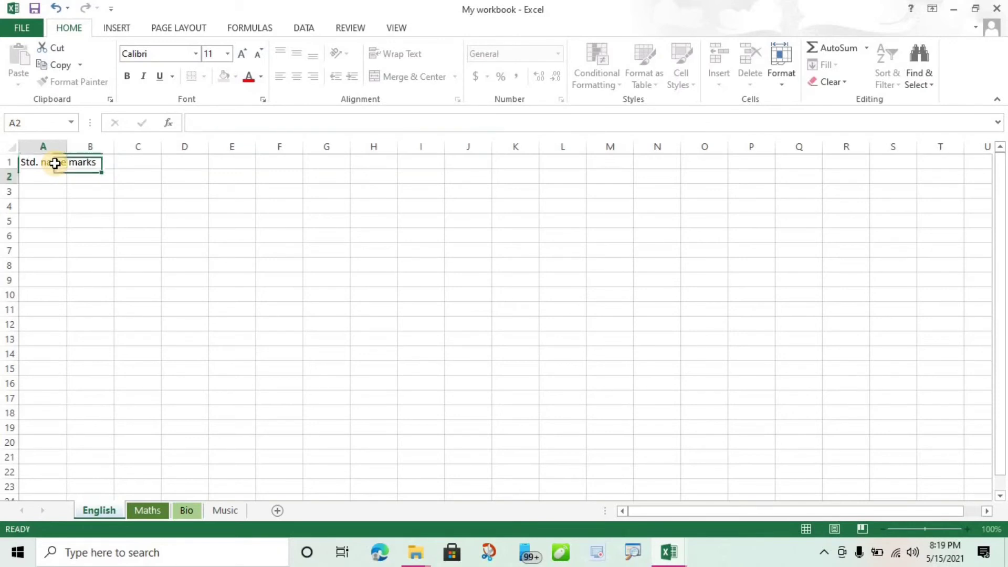
List the students A, B, C and E in cells A2 to A5 under the name heading
{"action": "type", "text": "A"}
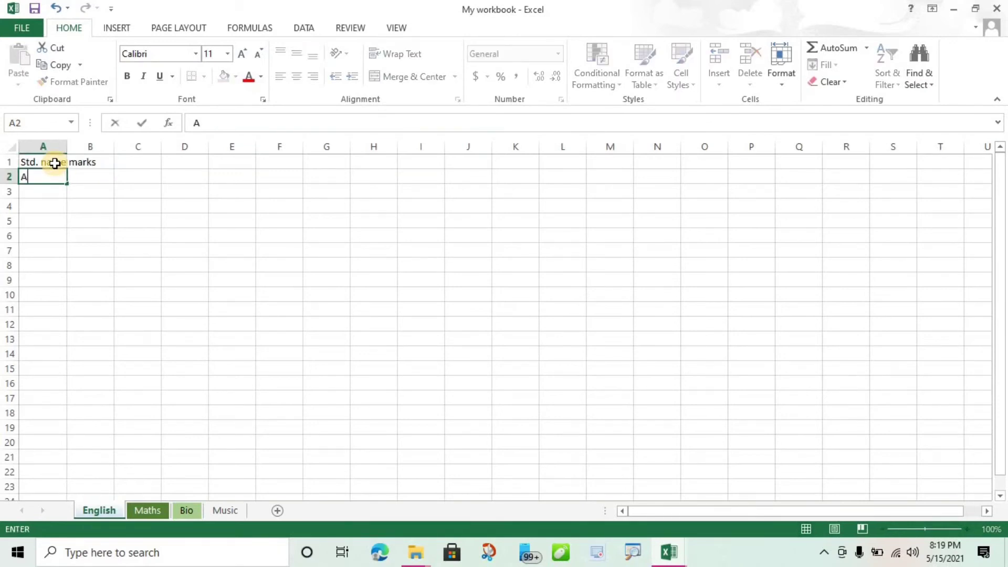
{"action": "key", "text": "Return"}
{"action": "type", "text": "B"}
{"action": "key", "text": "Return"}
{"action": "type", "text": "C"}
{"action": "key", "text": "Return"}
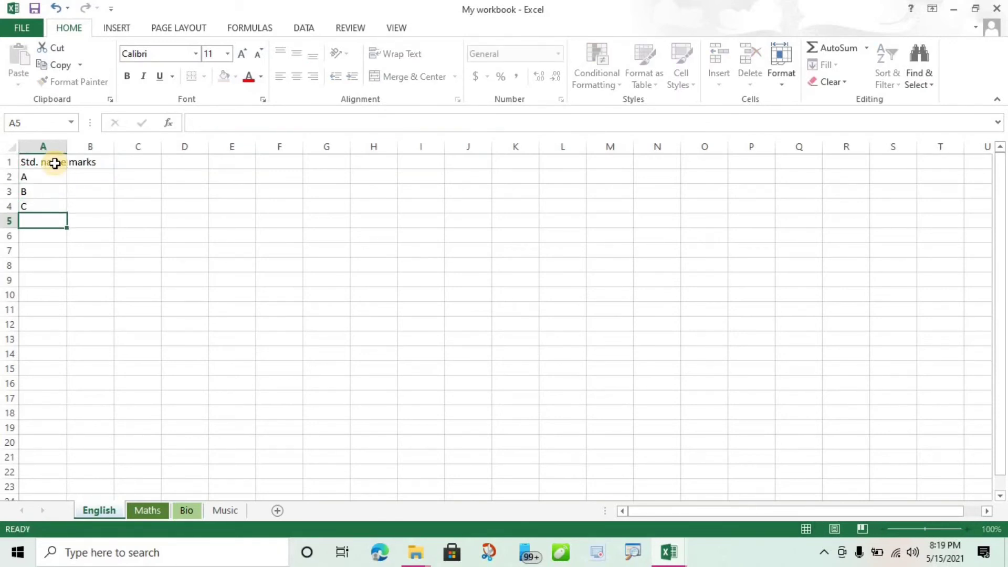
{"action": "type", "text": "E"}
{"action": "key", "text": "Tab"}
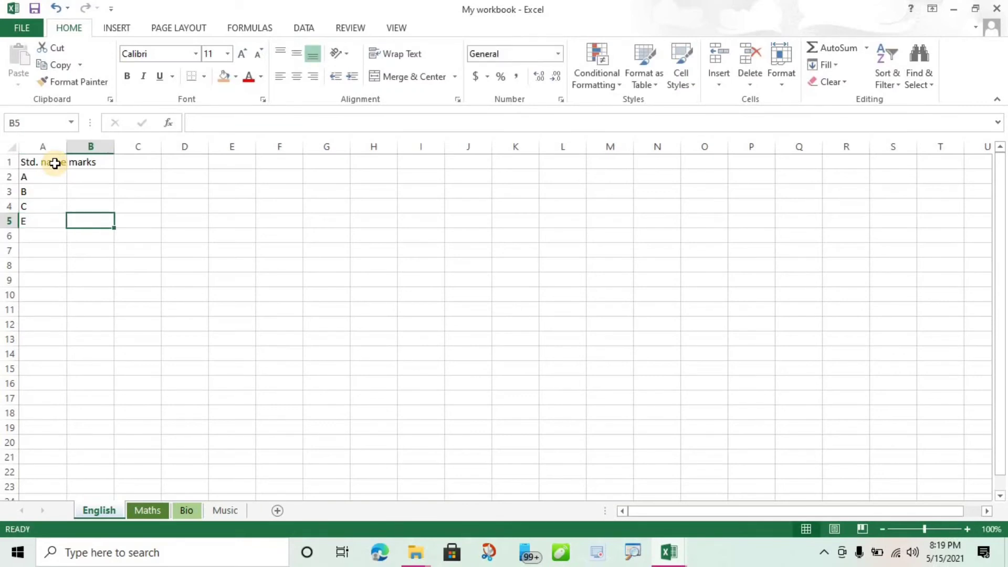
Enter the marks 85, 56, 89 and 65 in cells B2 to B5
{"action": "left_click", "coordinate": [97, 177]}
{"action": "type", "text": "8"}
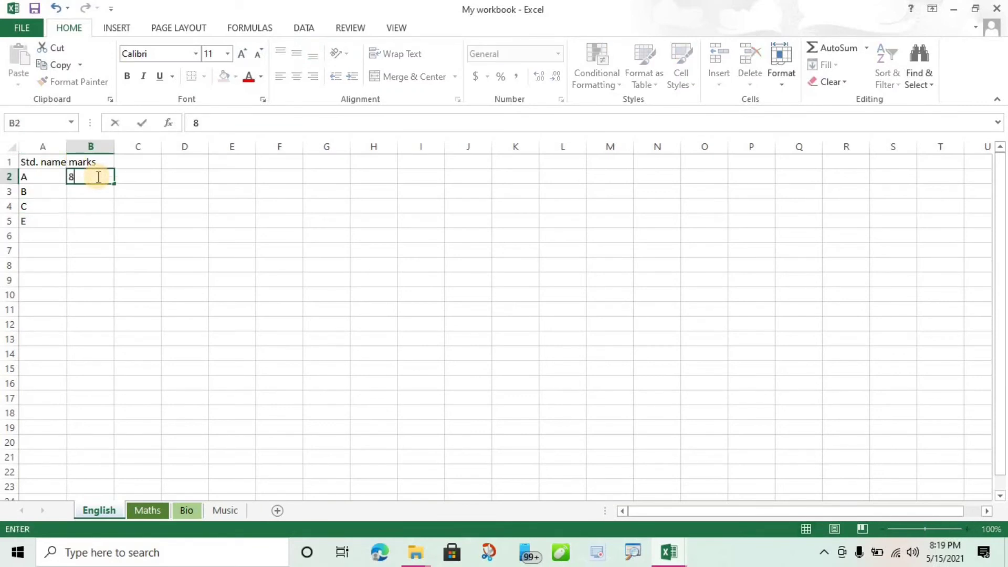
{"action": "type", "text": "5"}
{"action": "key", "text": "Return"}
{"action": "type", "text": "56"}
{"action": "key", "text": "Return"}
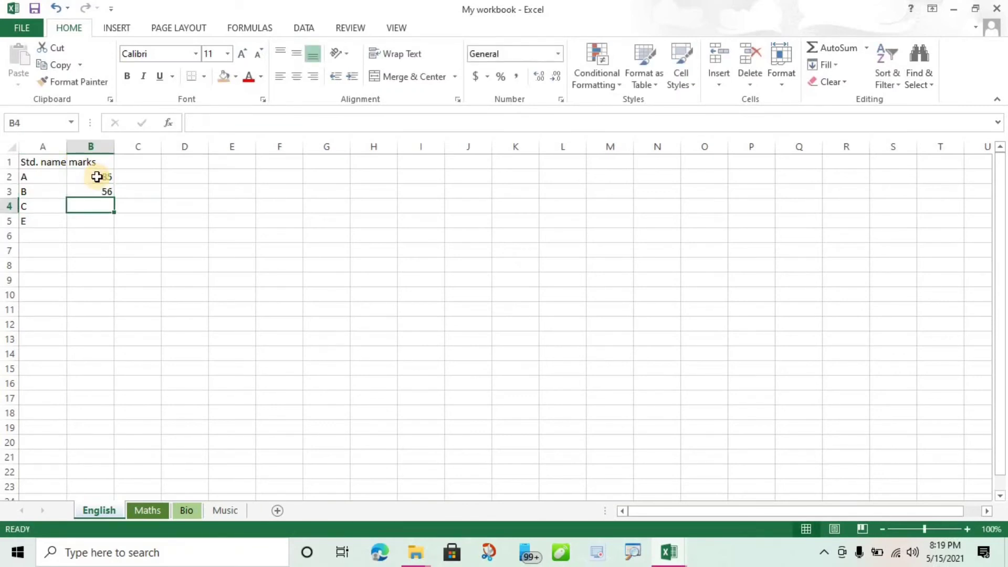
{"action": "type", "text": "89"}
{"action": "key", "text": "Return"}
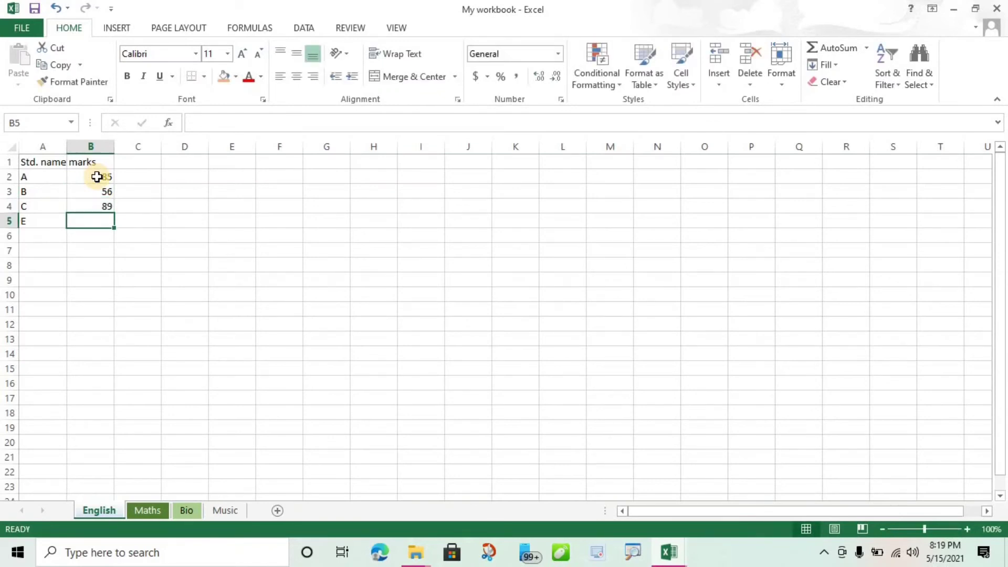
{"action": "type", "text": "65"}
{"action": "key", "text": "Return"}
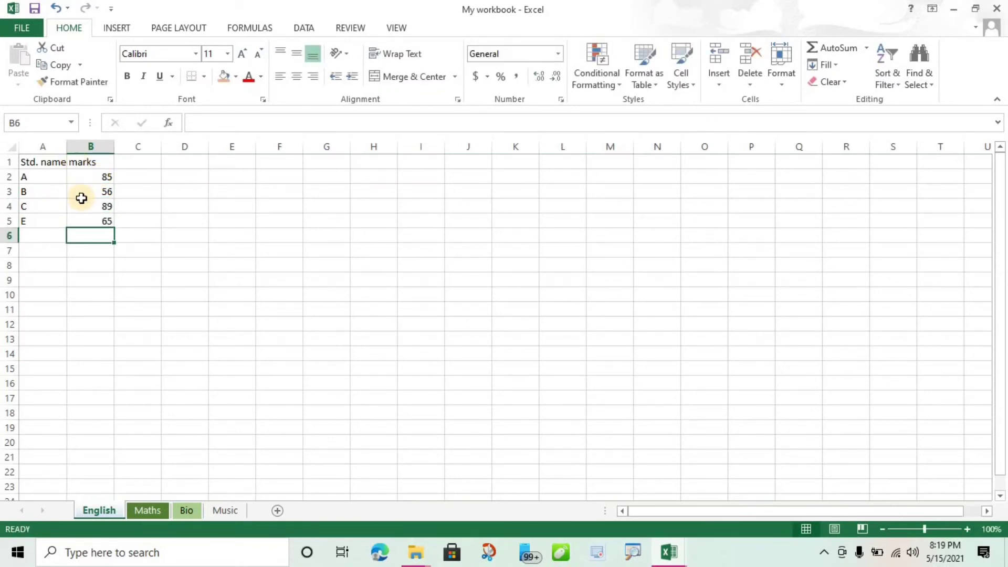
Narrow column A slightly and select the cell containing student E
{"action": "left_click_drag", "start_coordinate": [62, 150], "coordinate": [52, 150]}
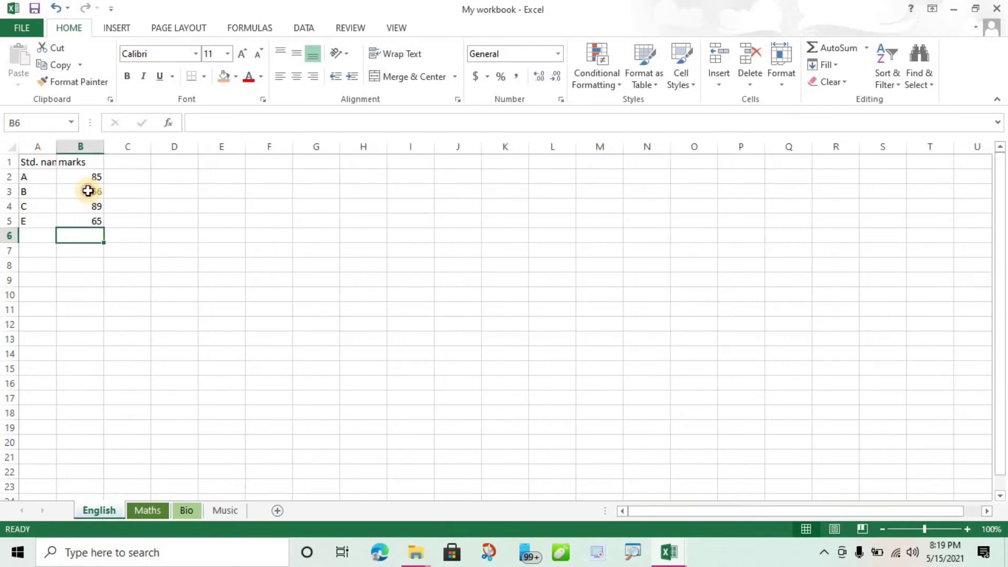
{"action": "left_click", "coordinate": [87, 191]}
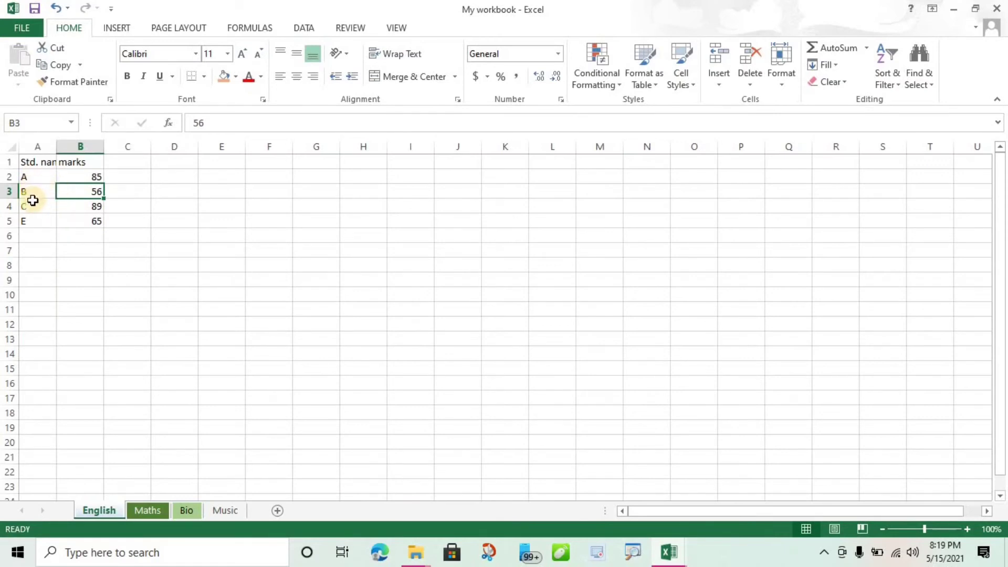
{"action": "left_click", "coordinate": [25, 219]}
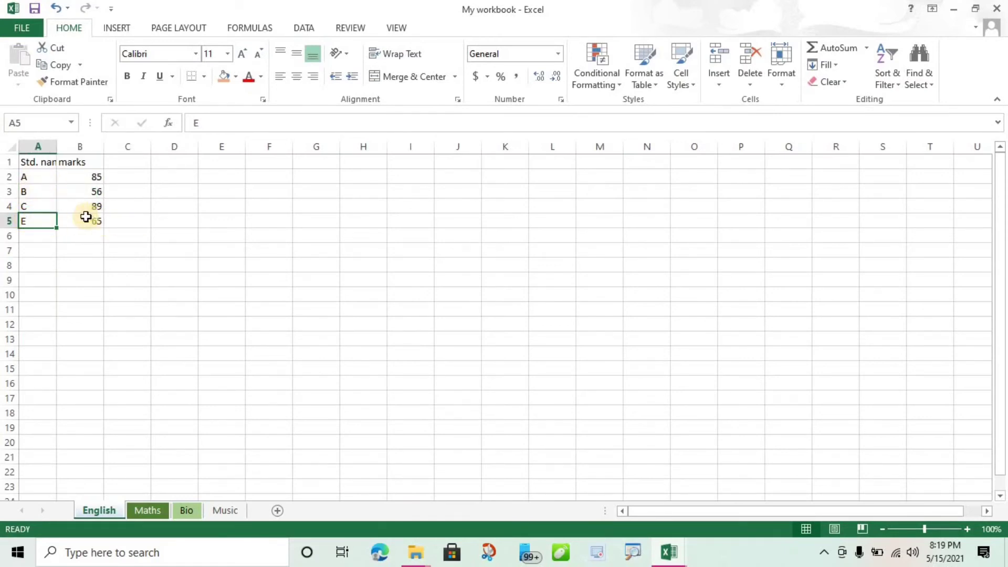
Insert a blank row above student E's row, between students C and E
{"action": "left_click", "coordinate": [7, 221]}
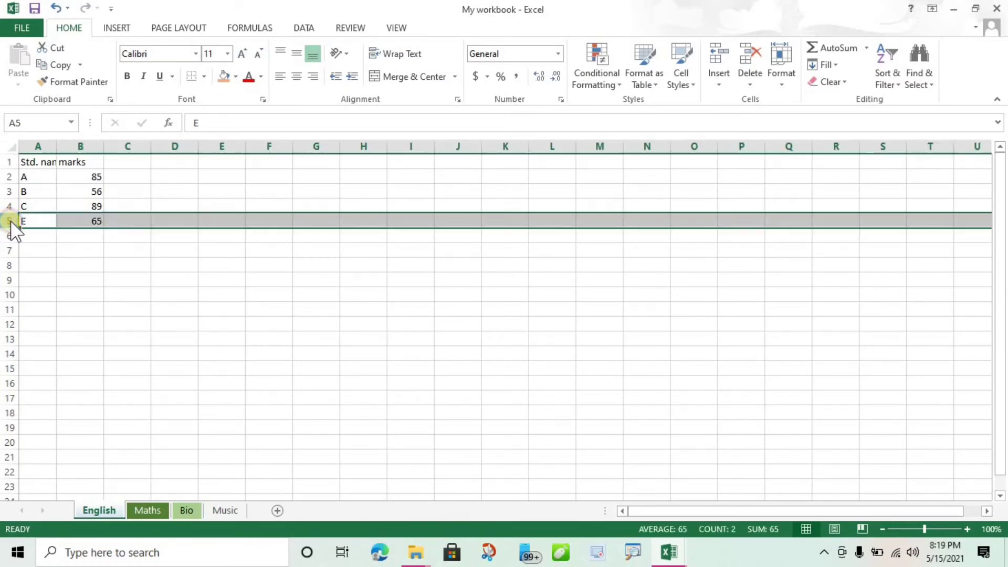
{"action": "right_click", "coordinate": [6, 221]}
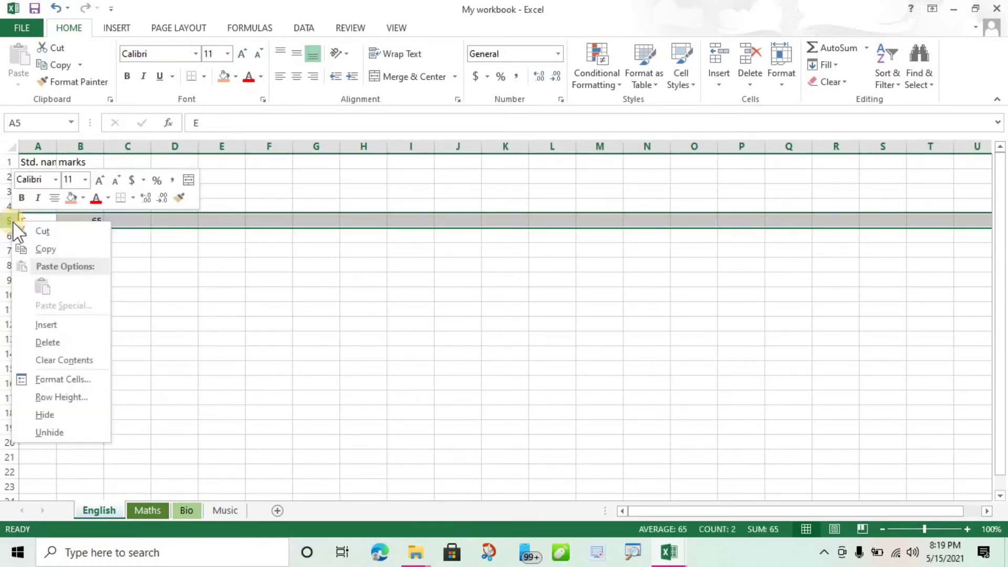
{"action": "left_click", "coordinate": [73, 324]}
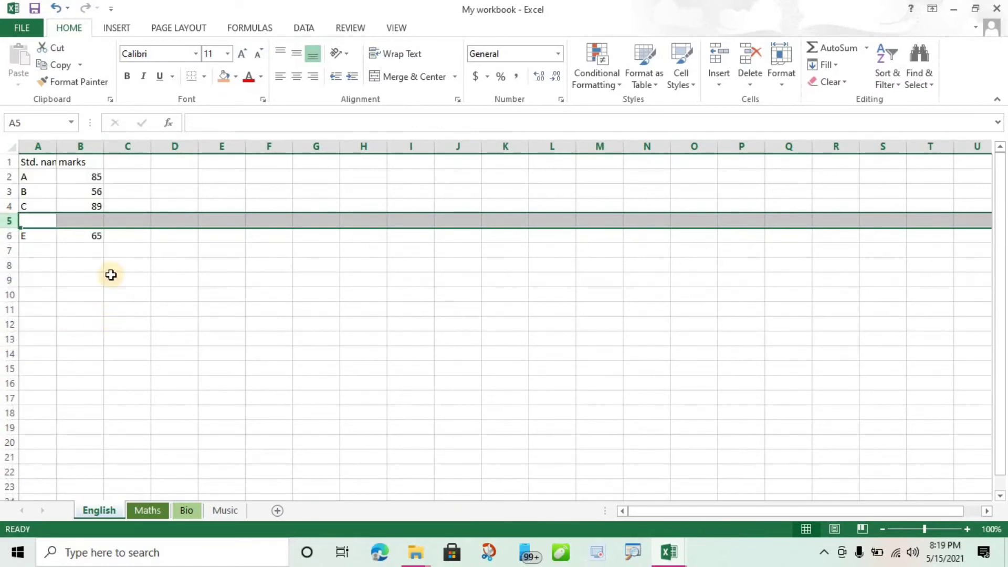
Fill the blank row 5 with student D and the mark 45
{"action": "left_click", "coordinate": [43, 224]}
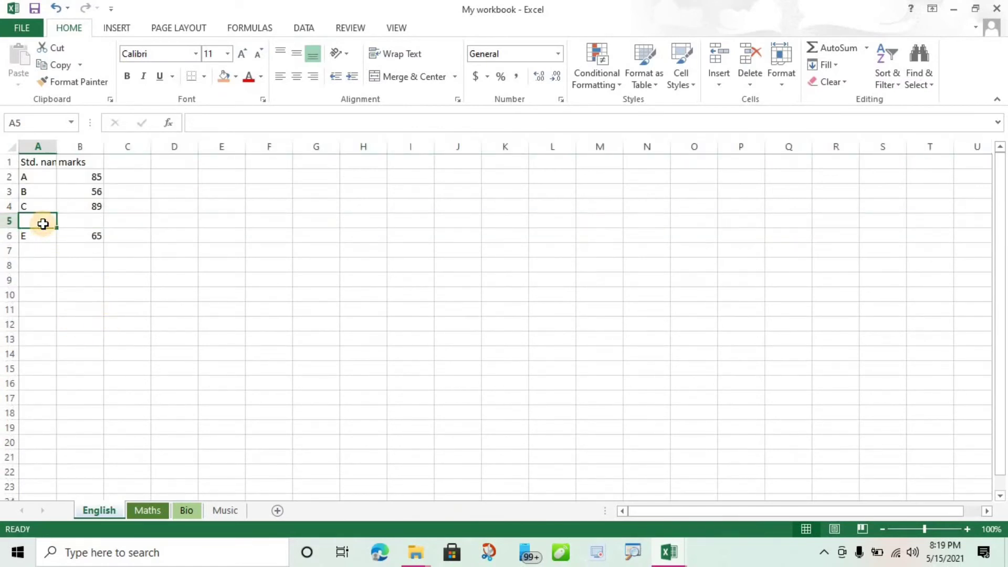
{"action": "type", "text": "d"}
{"action": "key", "text": "Tab"}
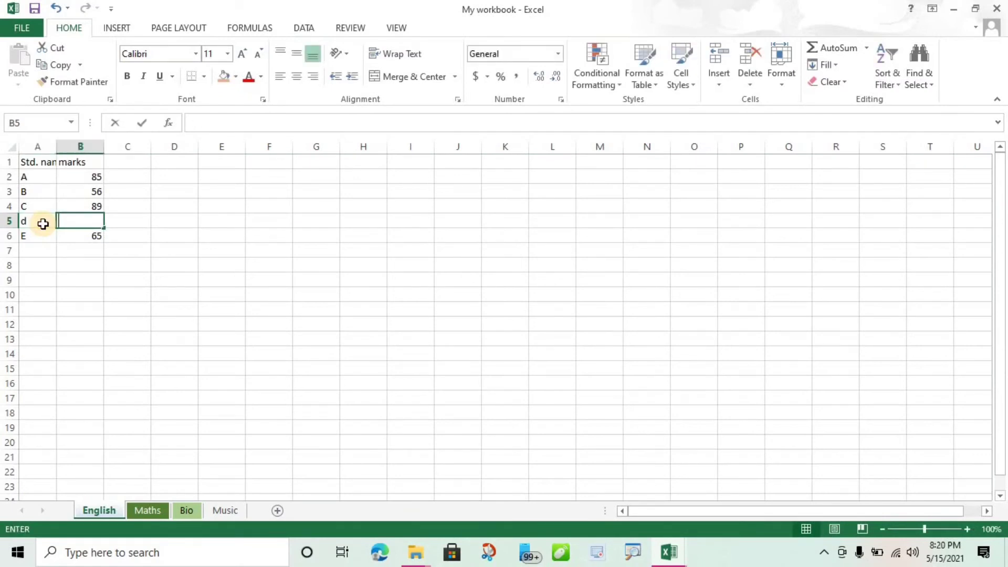
{"action": "left_click", "coordinate": [43, 223]}
{"action": "type", "text": "D"}
{"action": "key", "text": "Tab"}
{"action": "type", "text": "45"}
{"action": "key", "text": "Tab"}
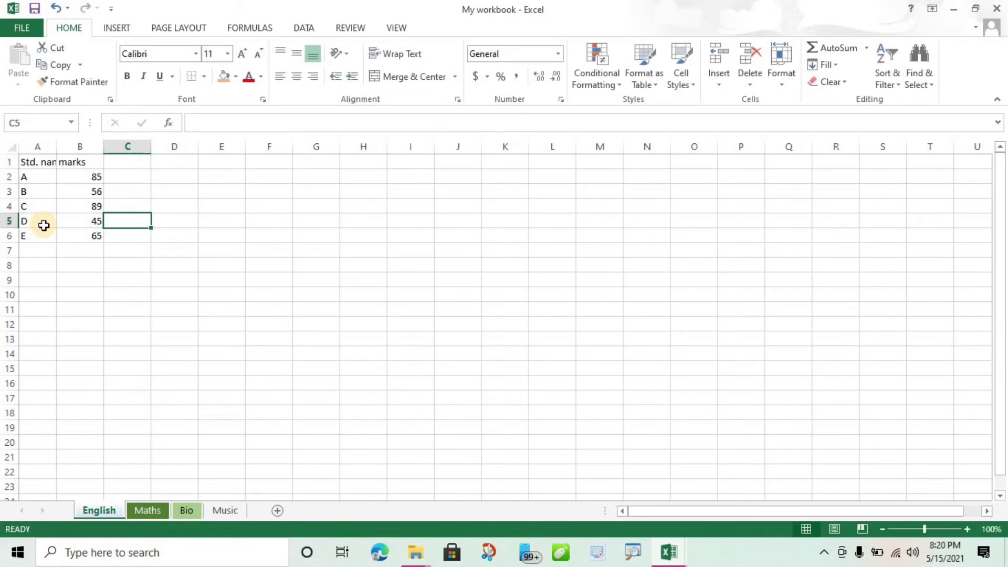
Insert a blank column before the student name column
{"action": "left_click", "coordinate": [32, 141]}
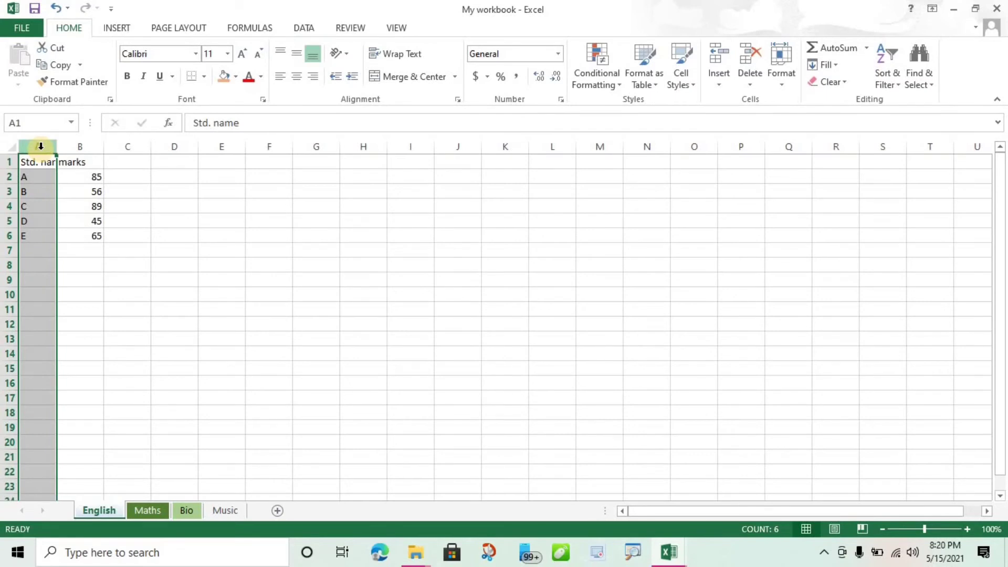
{"action": "right_click", "coordinate": [40, 146]}
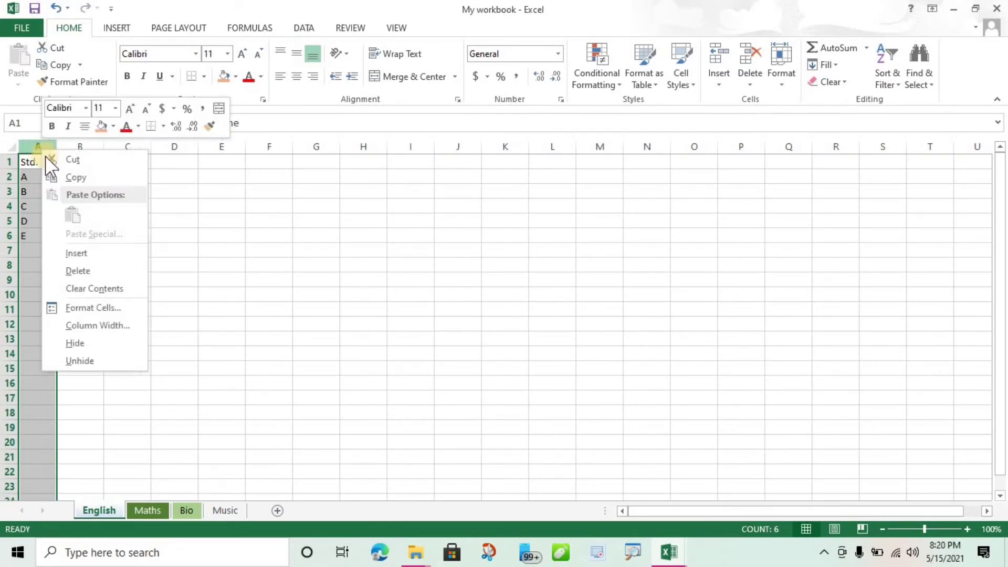
{"action": "left_click", "coordinate": [73, 246]}
Enter the heading ROLLNO in cell A1 of the new column
{"action": "left_click", "coordinate": [45, 162]}
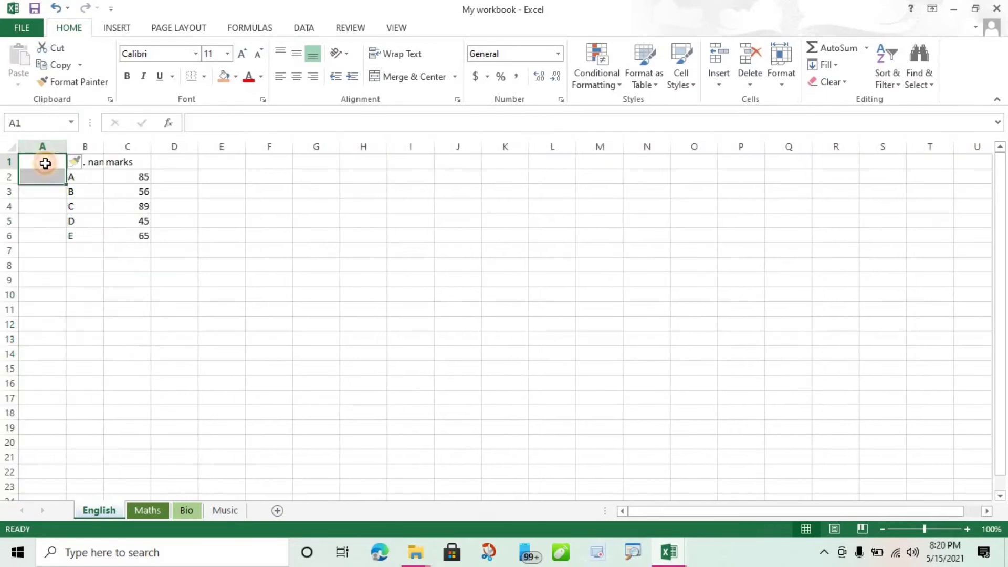
{"action": "type", "text": "roll"}
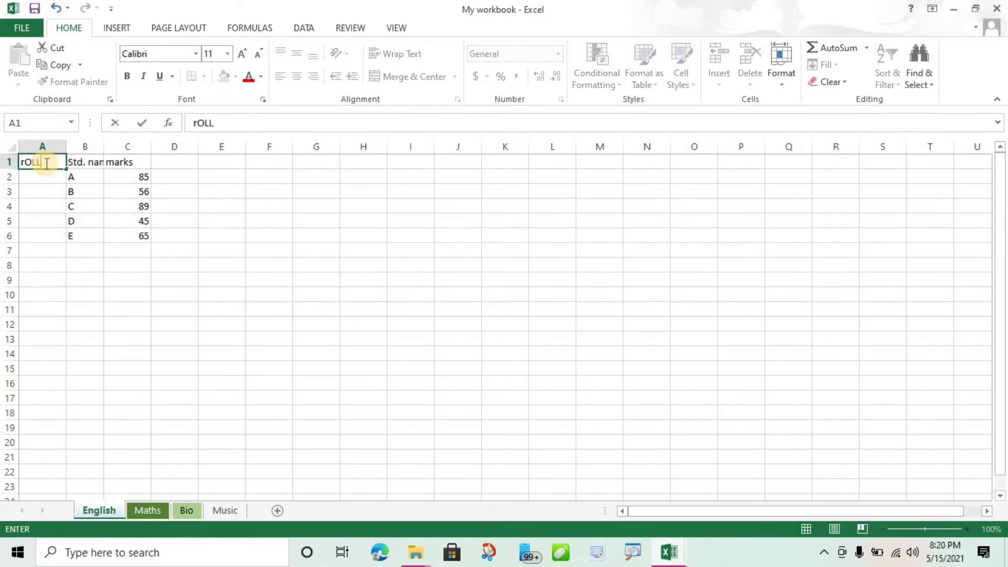
{"action": "key", "text": "BackSpace"}
{"action": "key", "text": "BackSpace"}
{"action": "key", "text": "BackSpace"}
{"action": "key", "text": "BackSpace"}
{"action": "type", "text": "ROLLNO"}
{"action": "key", "text": "Return"}
Number the students 1 to 5 in cells A2 to A6 and reselect the ROLLNO heading
{"action": "type", "text": "1"}
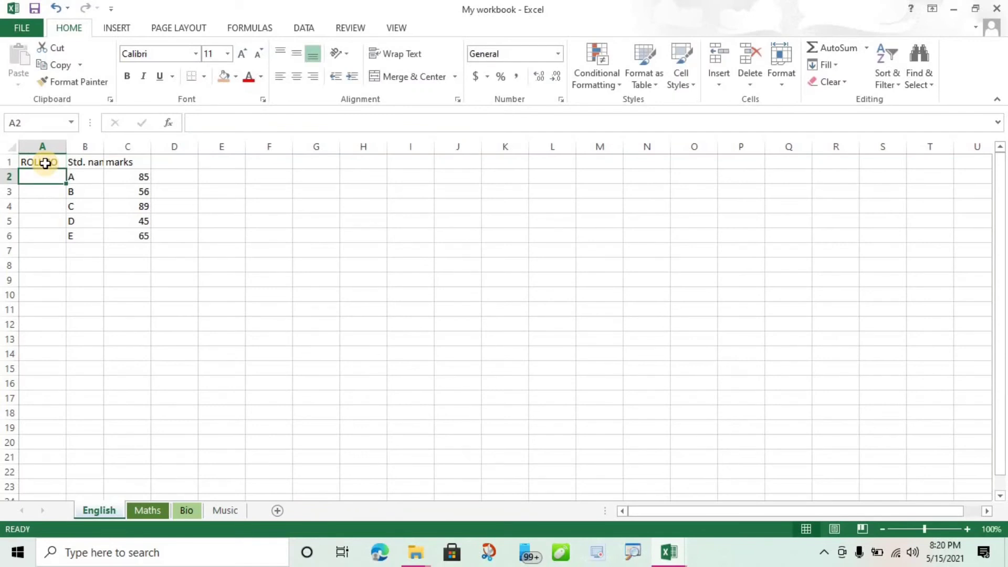
{"action": "key", "text": "Return"}
{"action": "type", "text": "2"}
{"action": "key", "text": "Return"}
{"action": "type", "text": "3"}
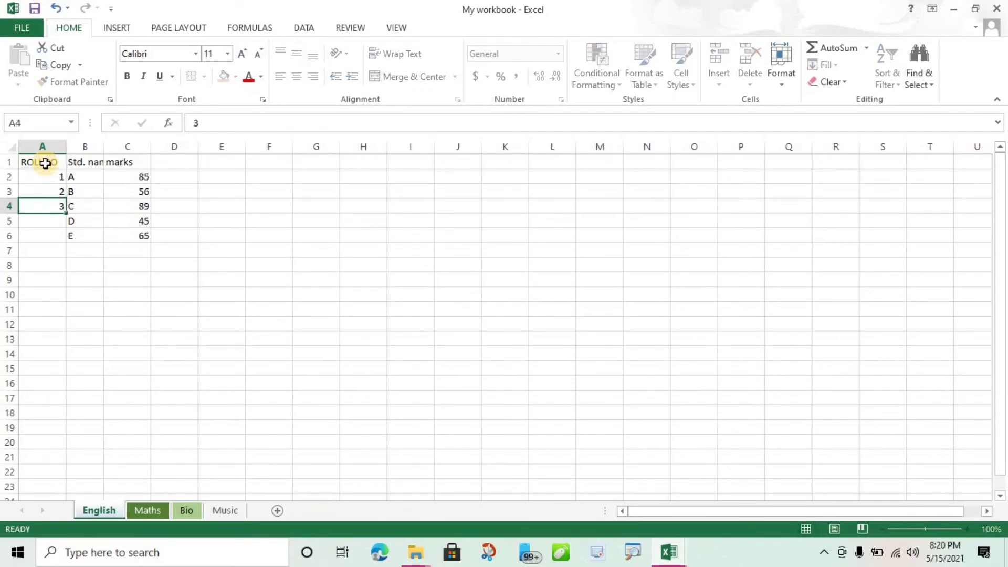
{"action": "key", "text": "Return"}
{"action": "type", "text": "4"}
{"action": "key", "text": "Return"}
{"action": "type", "text": "5"}
{"action": "key", "text": "Return"}
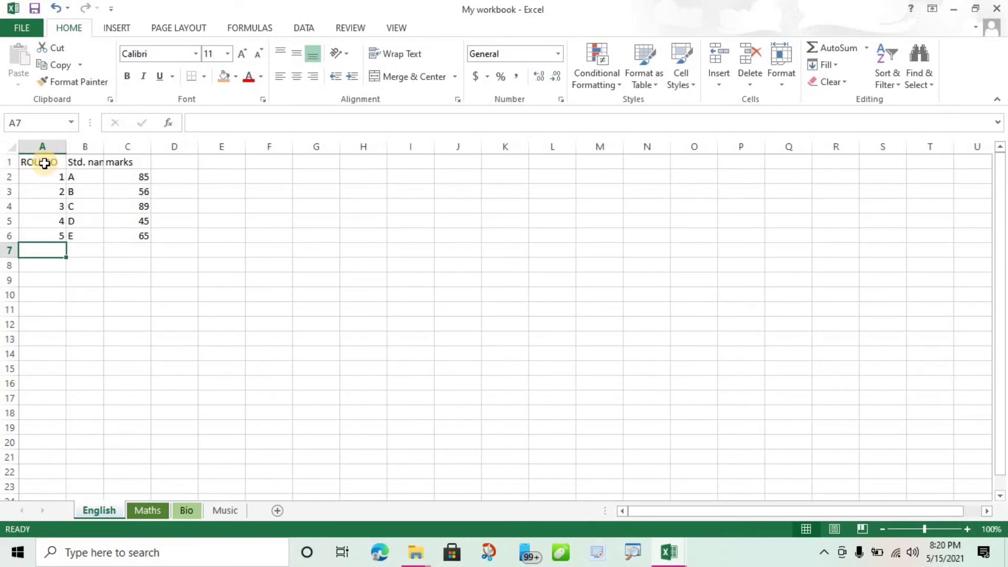
{"action": "left_click", "coordinate": [45, 163]}
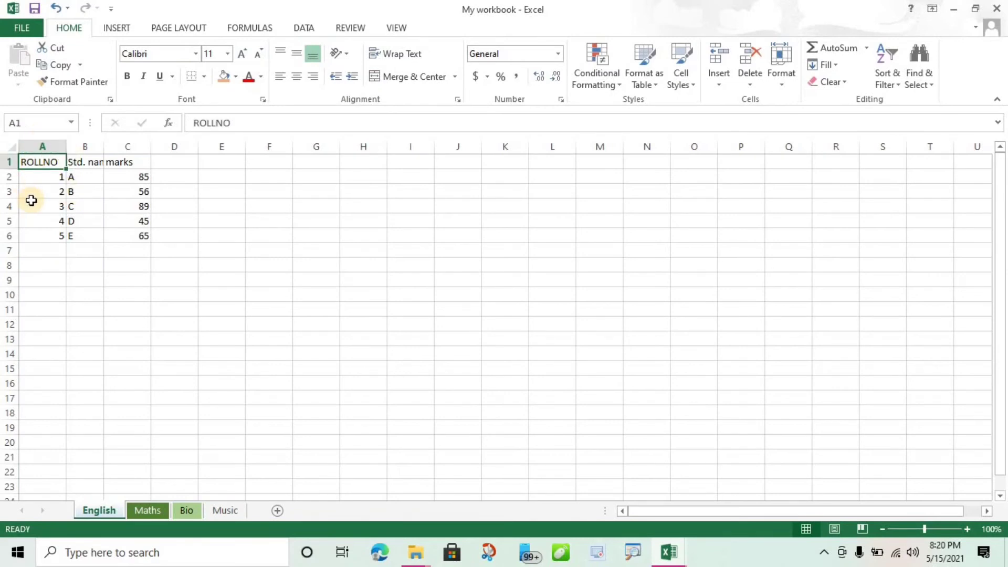
Enter the note CNTRL & - in cell K2 and fill it down into cell K3
{"action": "left_click", "coordinate": [508, 177]}
{"action": "type", "text": "c"}
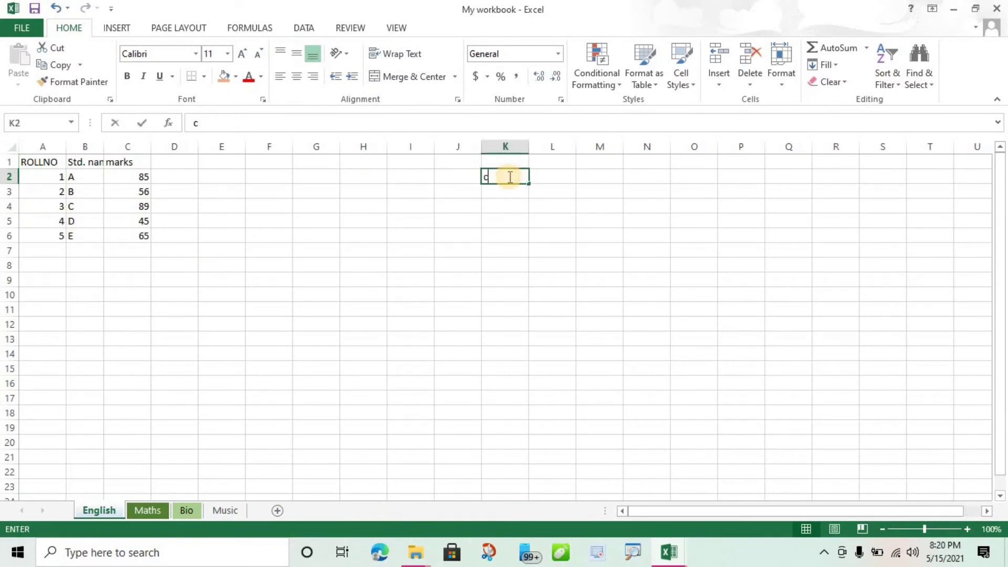
{"action": "key", "text": "BackSpace"}
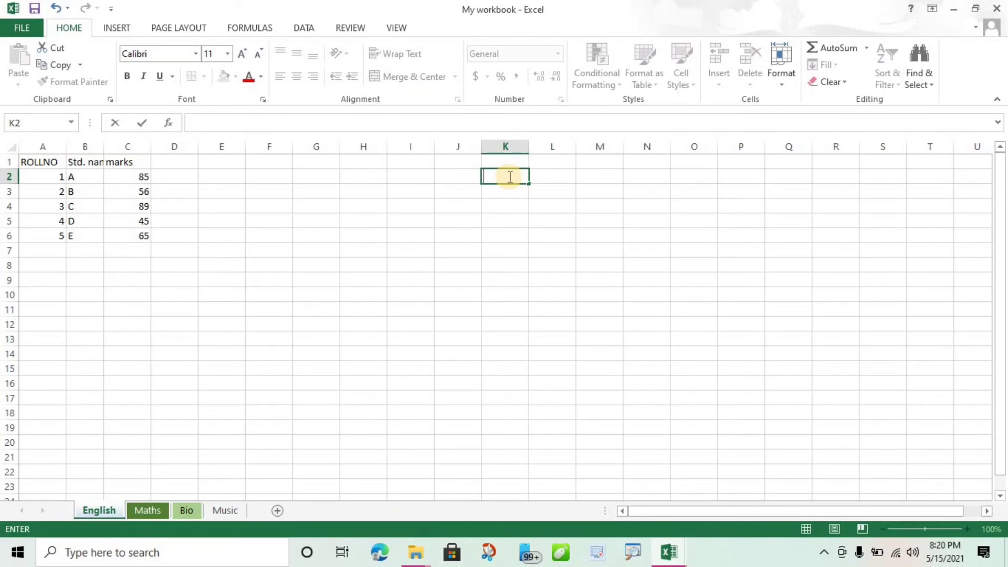
{"action": "type", "text": "CNTRL &"}
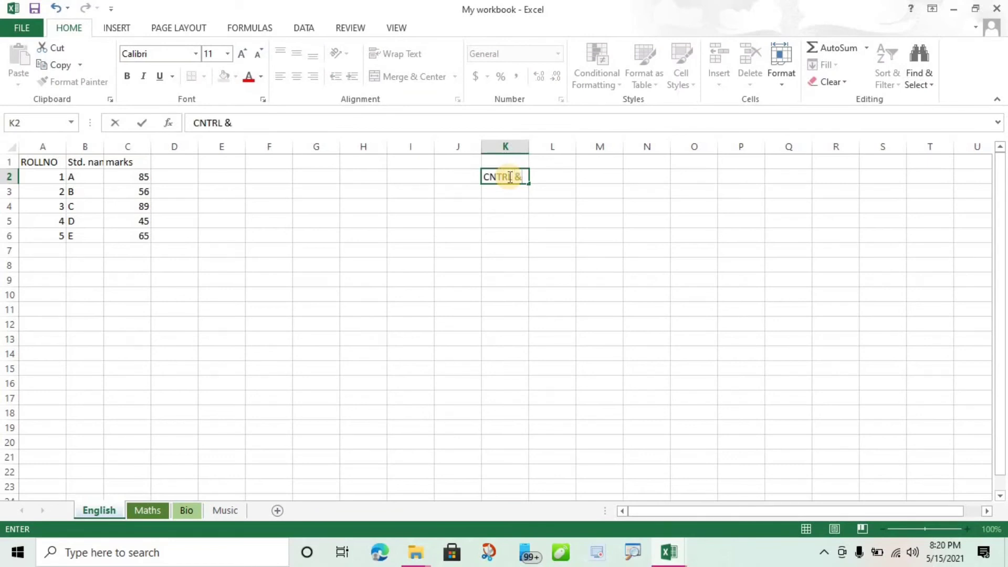
{"action": "type", "text": " -"}
{"action": "left_click", "coordinate": [554, 230]}
{"action": "left_click_drag", "start_coordinate": [497, 177], "coordinate": [498, 190]}
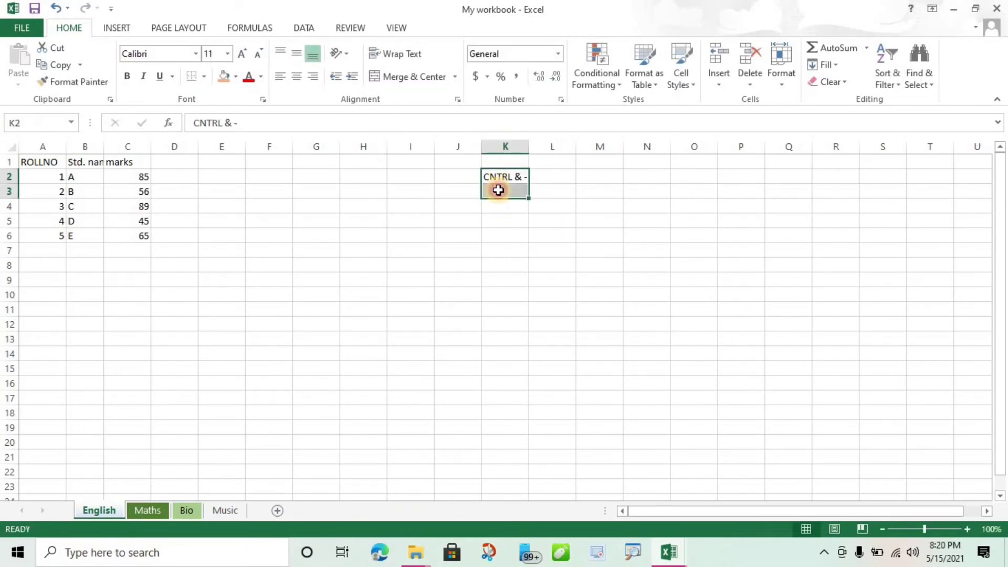
{"action": "key", "text": "ctrl+d"}
Change the note in cell K2 to CNTRL & + and widen column K slightly to fit it
{"action": "left_click", "coordinate": [255, 123]}
{"action": "key", "text": "BackSpace"}
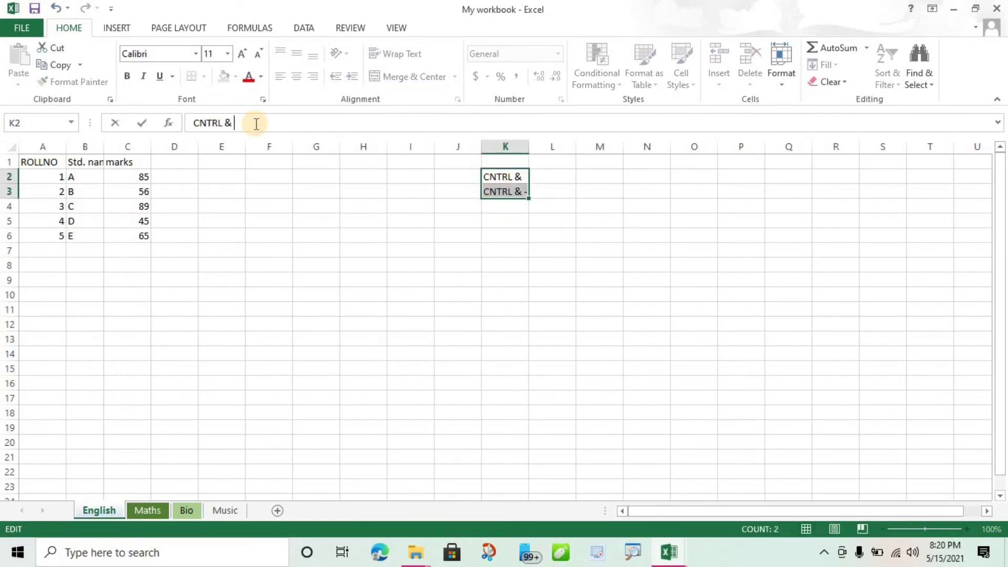
{"action": "type", "text": "+"}
{"action": "left_click", "coordinate": [452, 250]}
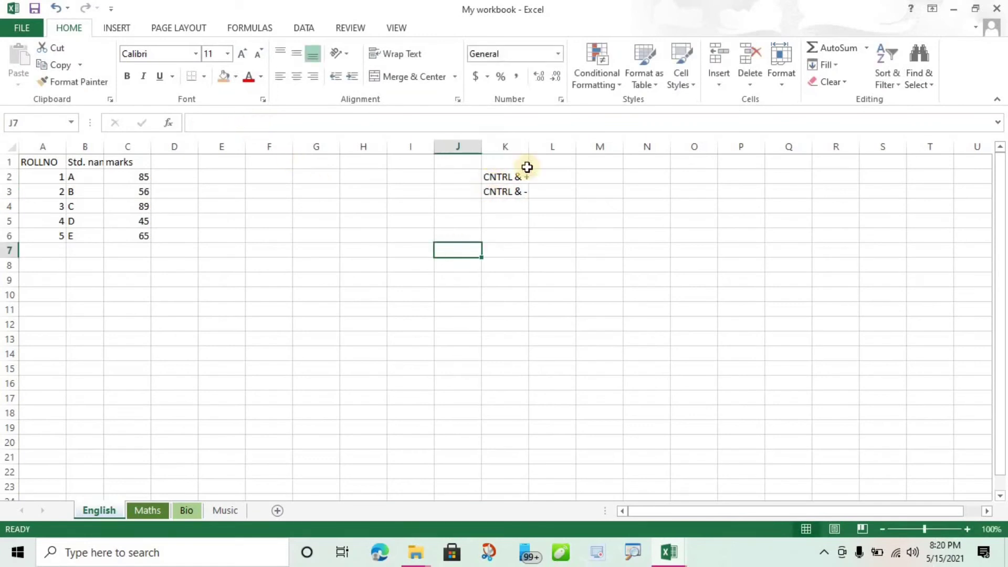
{"action": "left_click_drag", "start_coordinate": [530, 148], "coordinate": [533, 149]}
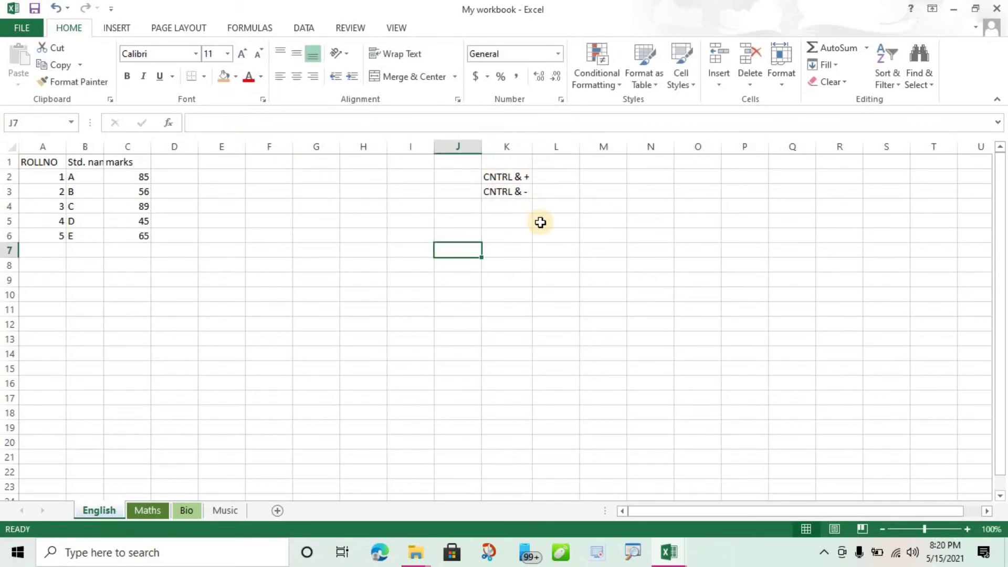
Insert a blank column before the marks column, and delete that blank column again
{"action": "left_click", "coordinate": [116, 141]}
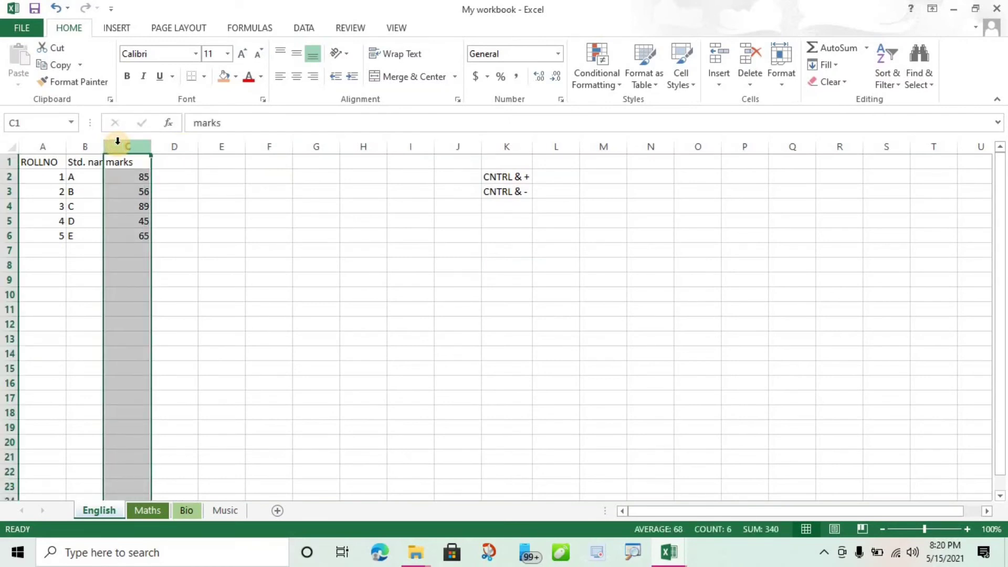
{"action": "key", "text": "ctrl+plus"}
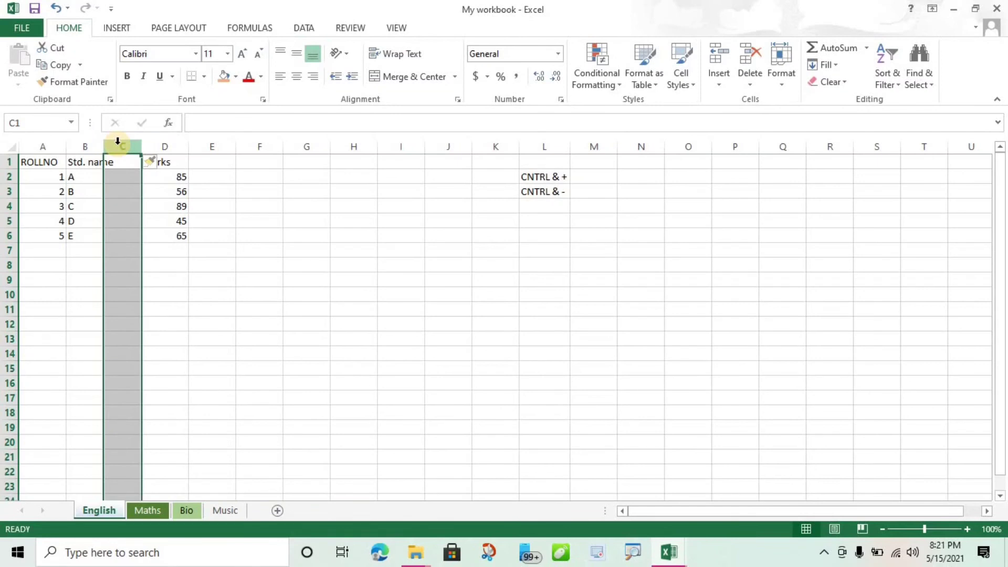
{"action": "key", "text": "ctrl+minus"}
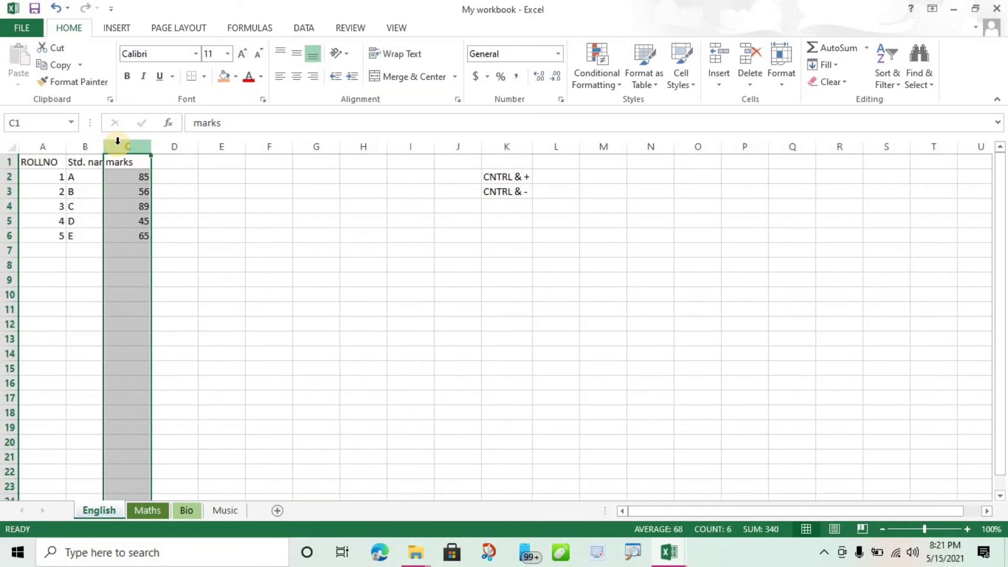
Clear the two shortcut notes from cells K2 and K3
{"action": "left_click_drag", "start_coordinate": [506, 178], "coordinate": [509, 192]}
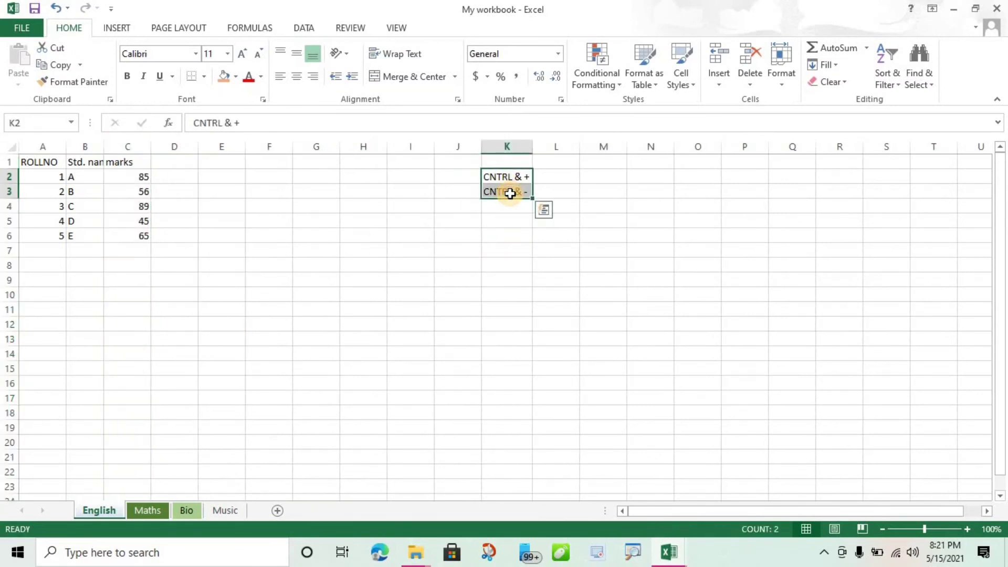
{"action": "key", "text": "Delete"}
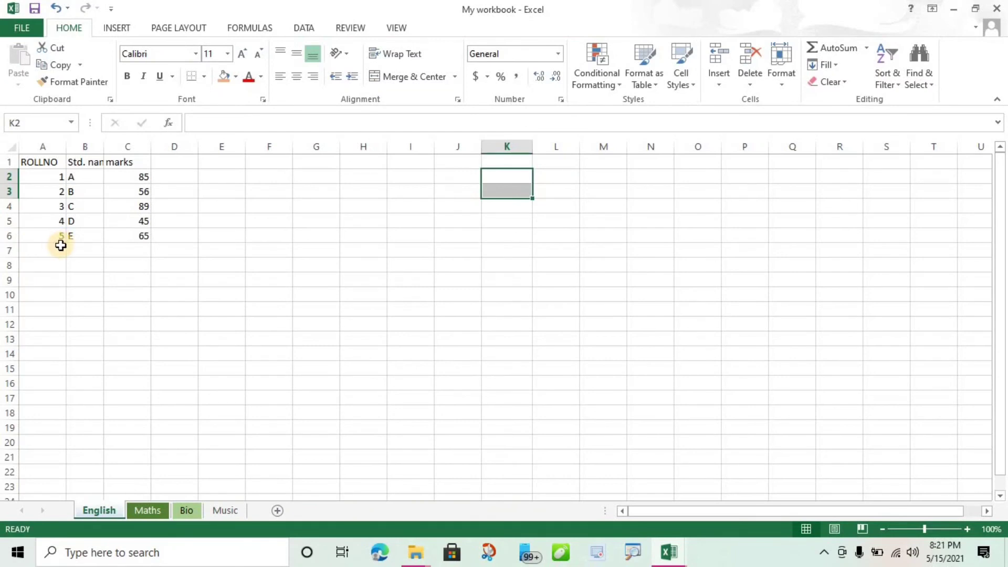
Widen column B to about twice its width so the full Std. name heading fits
{"action": "left_click", "coordinate": [85, 147]}
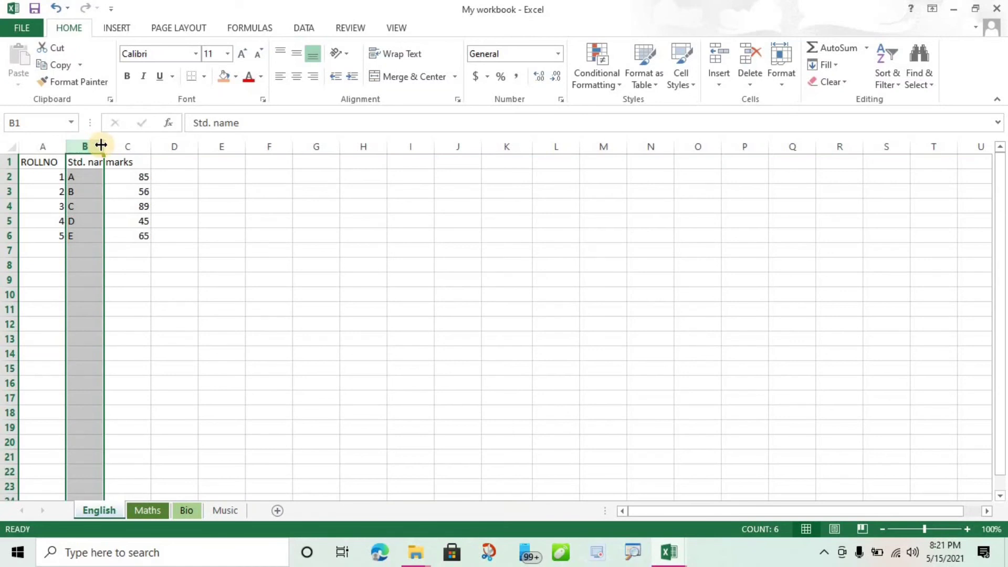
{"action": "left_click_drag", "start_coordinate": [101, 147], "coordinate": [135, 151]}
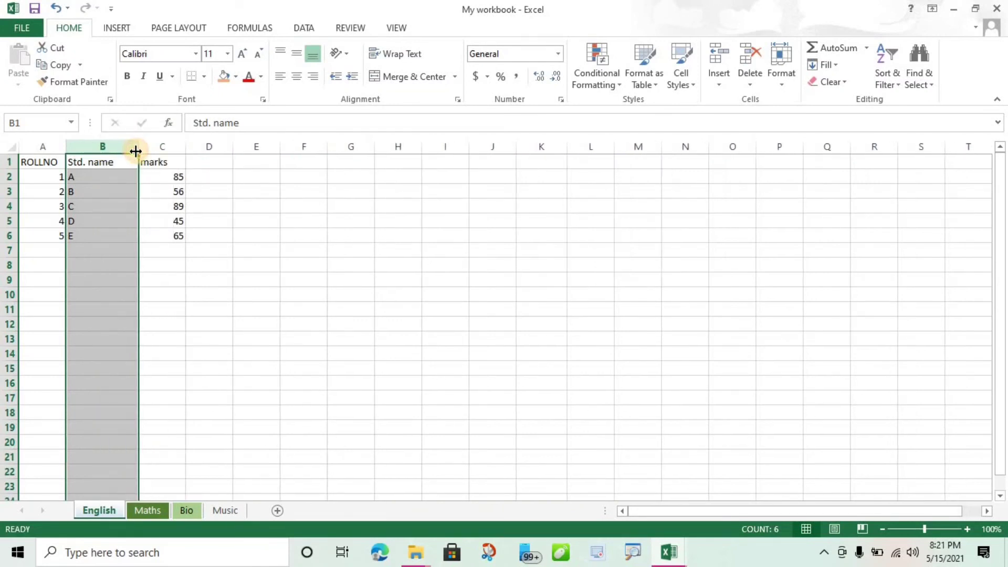
{"action": "left_click", "coordinate": [179, 187]}
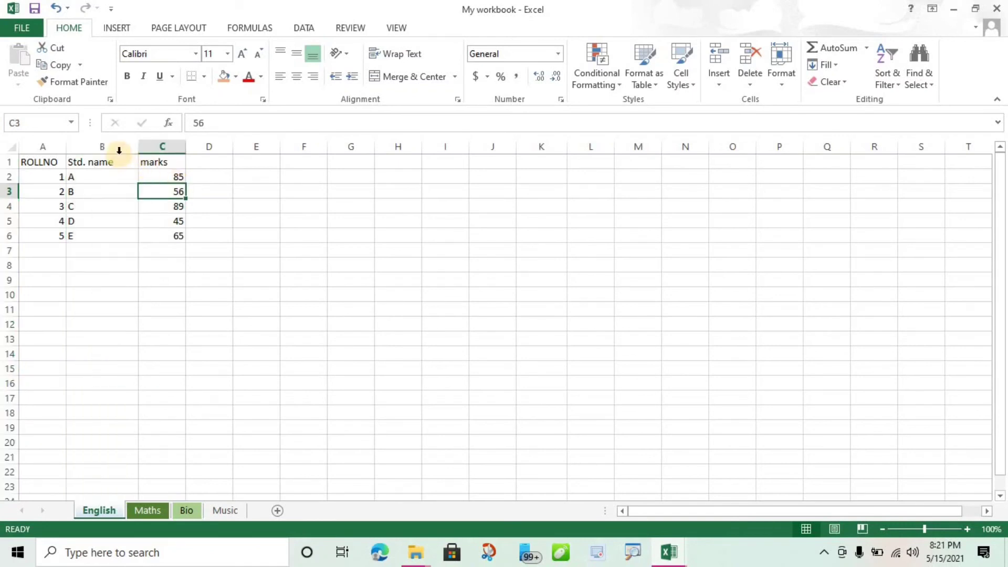
Increase the height of row 3 to about two and a half times the default height
{"action": "left_click", "coordinate": [10, 192]}
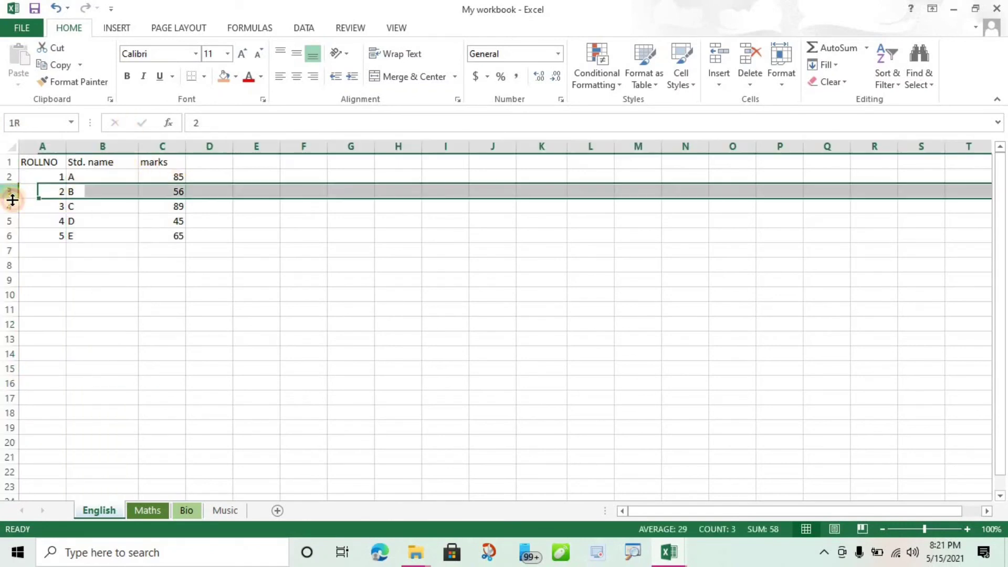
{"action": "left_click_drag", "start_coordinate": [10, 199], "coordinate": [36, 219]}
{"action": "left_click", "coordinate": [143, 208]}
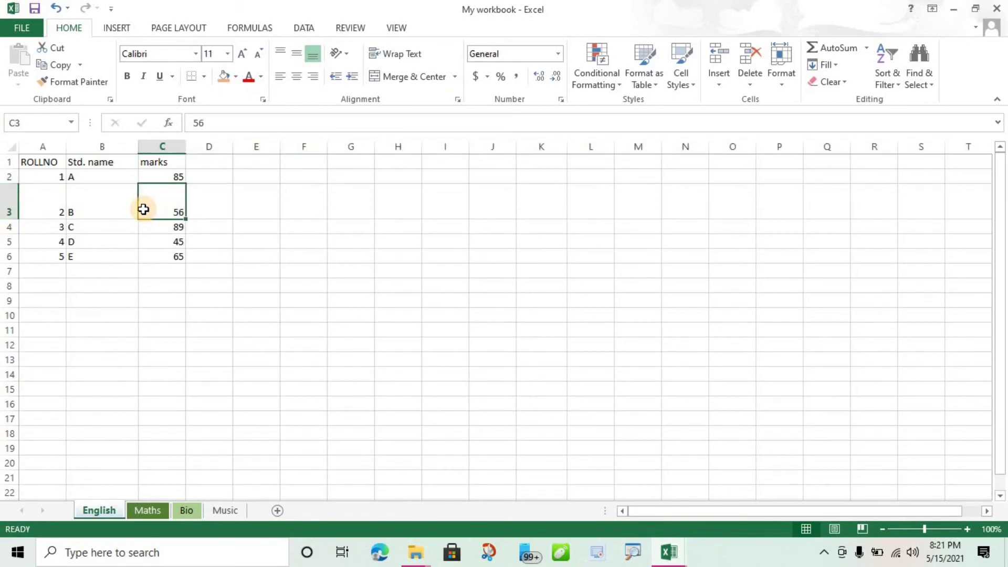
AutoFit the width of column B and the height of row 3 to their contents
{"action": "left_click", "coordinate": [115, 145]}
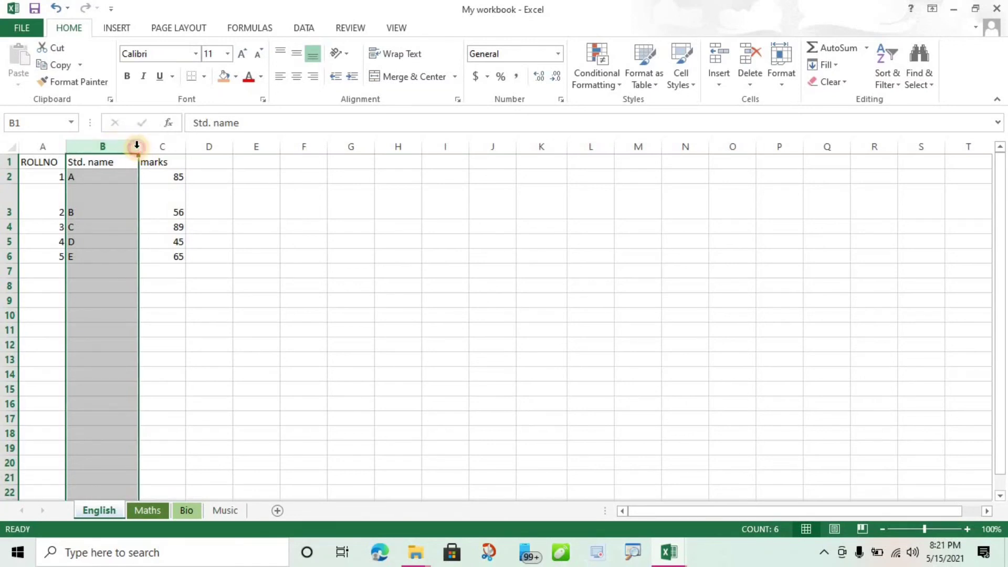
{"action": "double_click", "coordinate": [136, 148]}
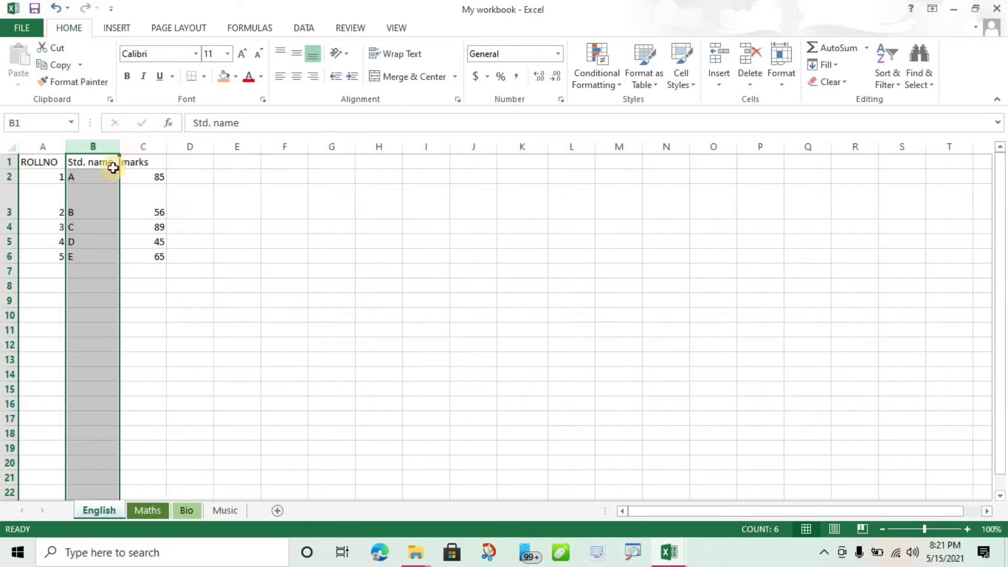
{"action": "left_click", "coordinate": [157, 255]}
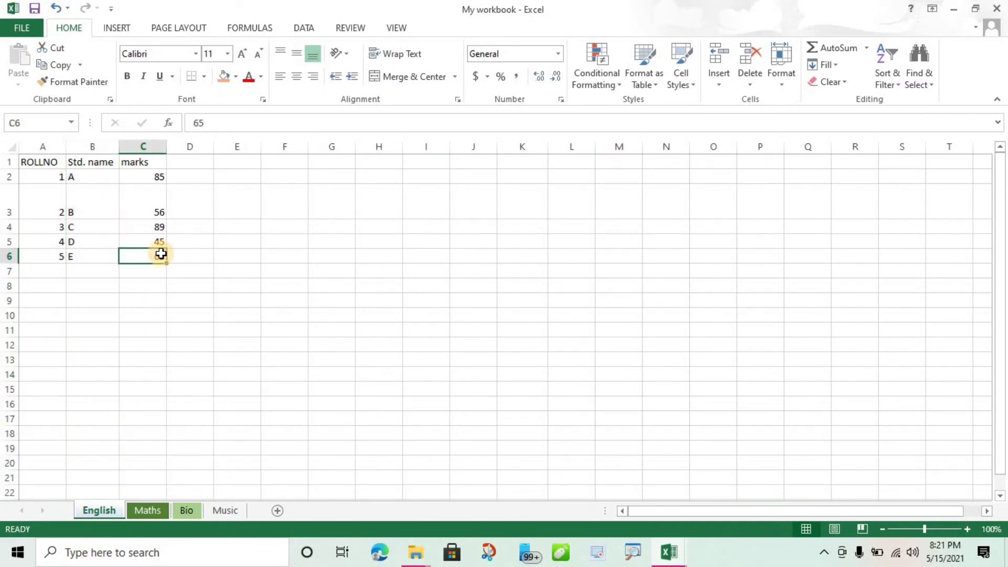
{"action": "double_click", "coordinate": [11, 220]}
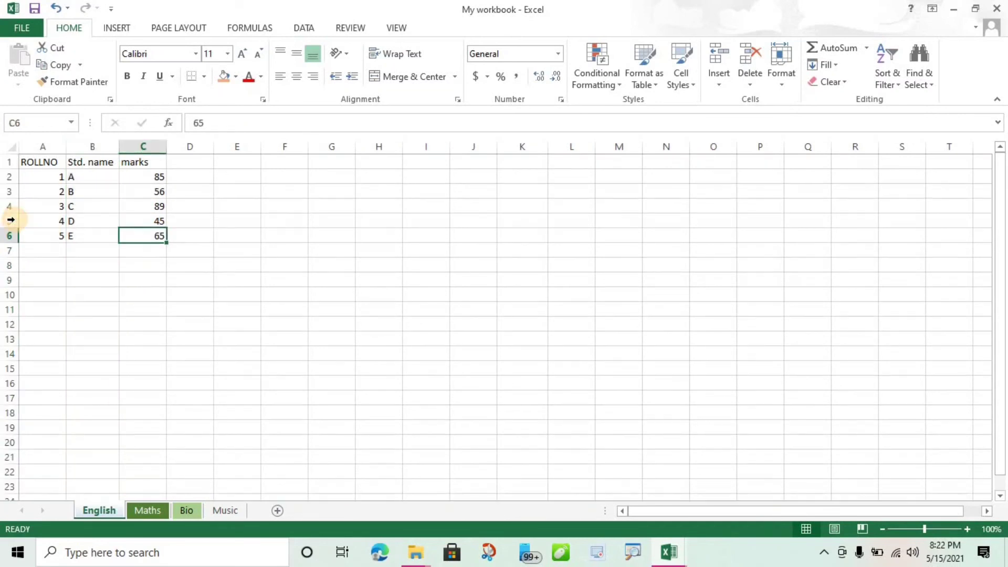